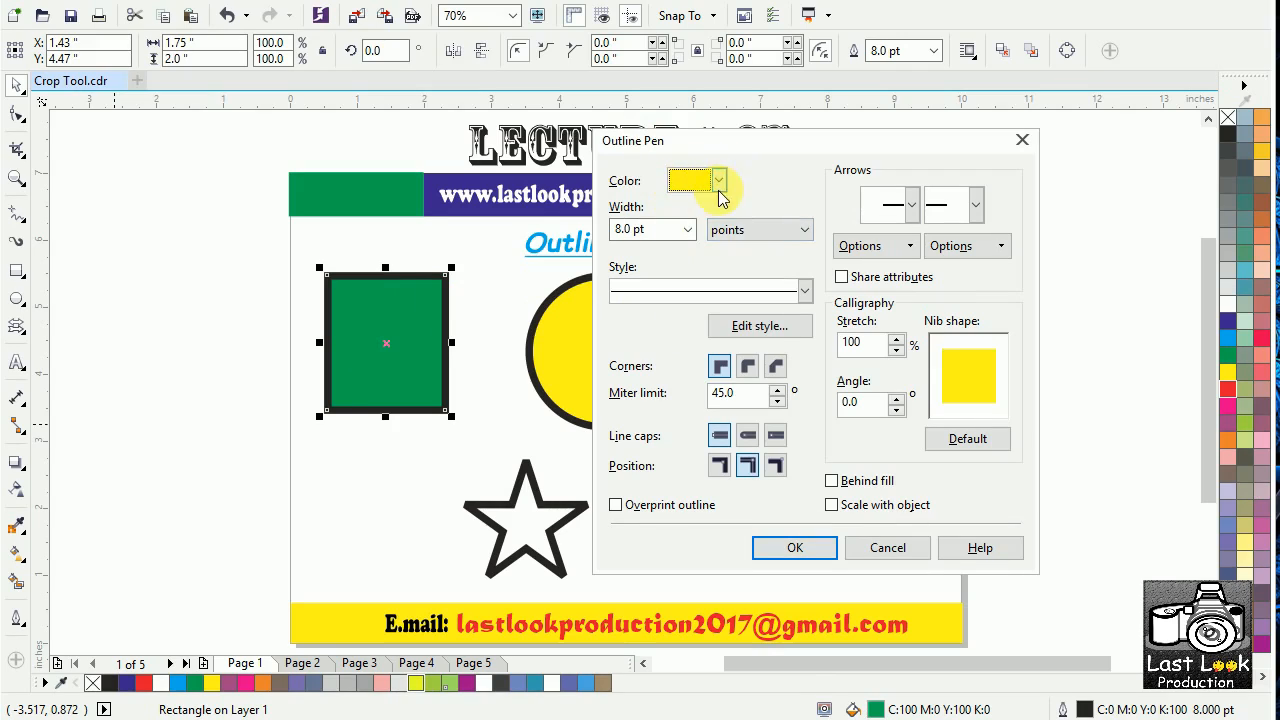
Set the green rectangle's outline width to 12 pt and check the available width units, keeping points
{"action": "left_click", "coordinate": [711, 206]}
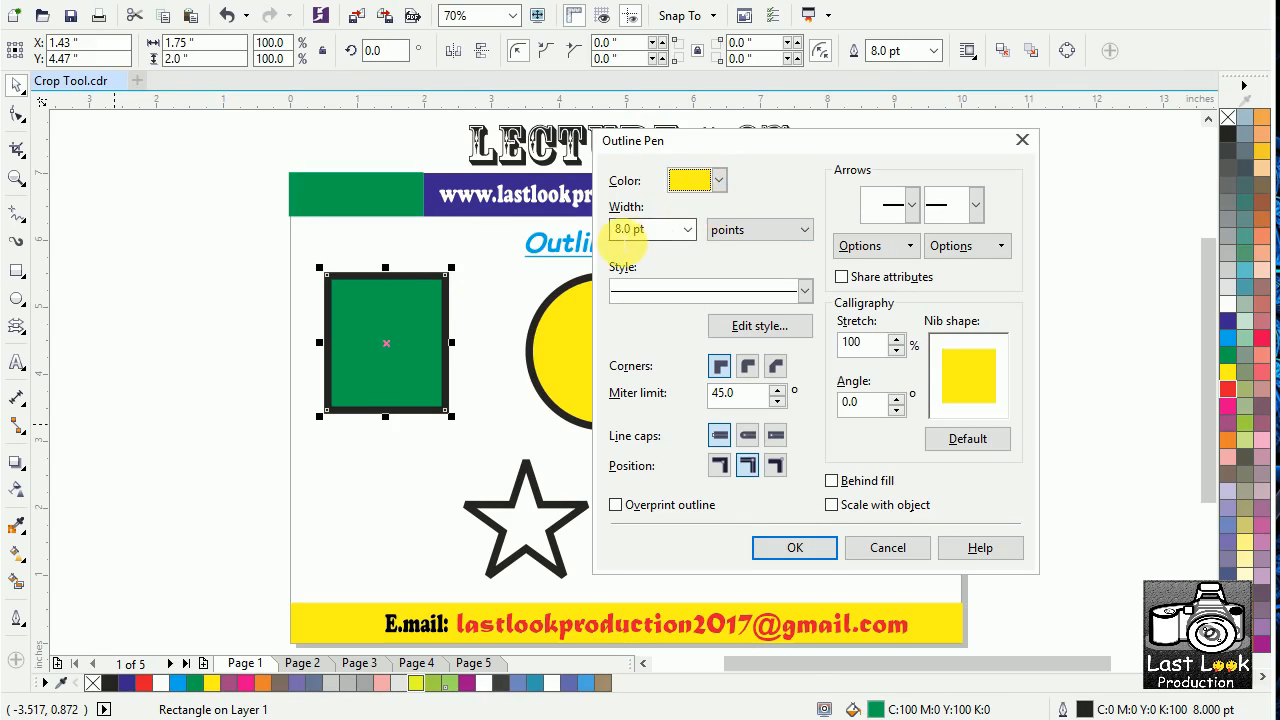
{"action": "left_click", "coordinate": [686, 231]}
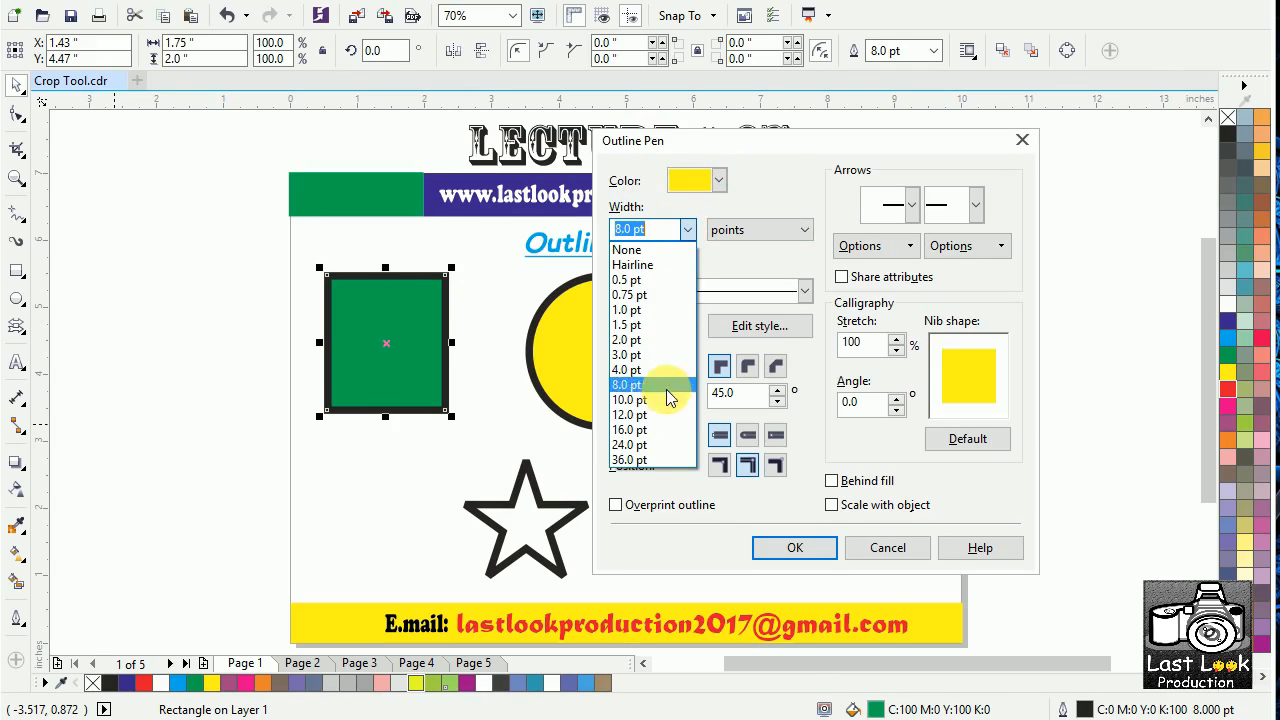
{"action": "left_click", "coordinate": [664, 412]}
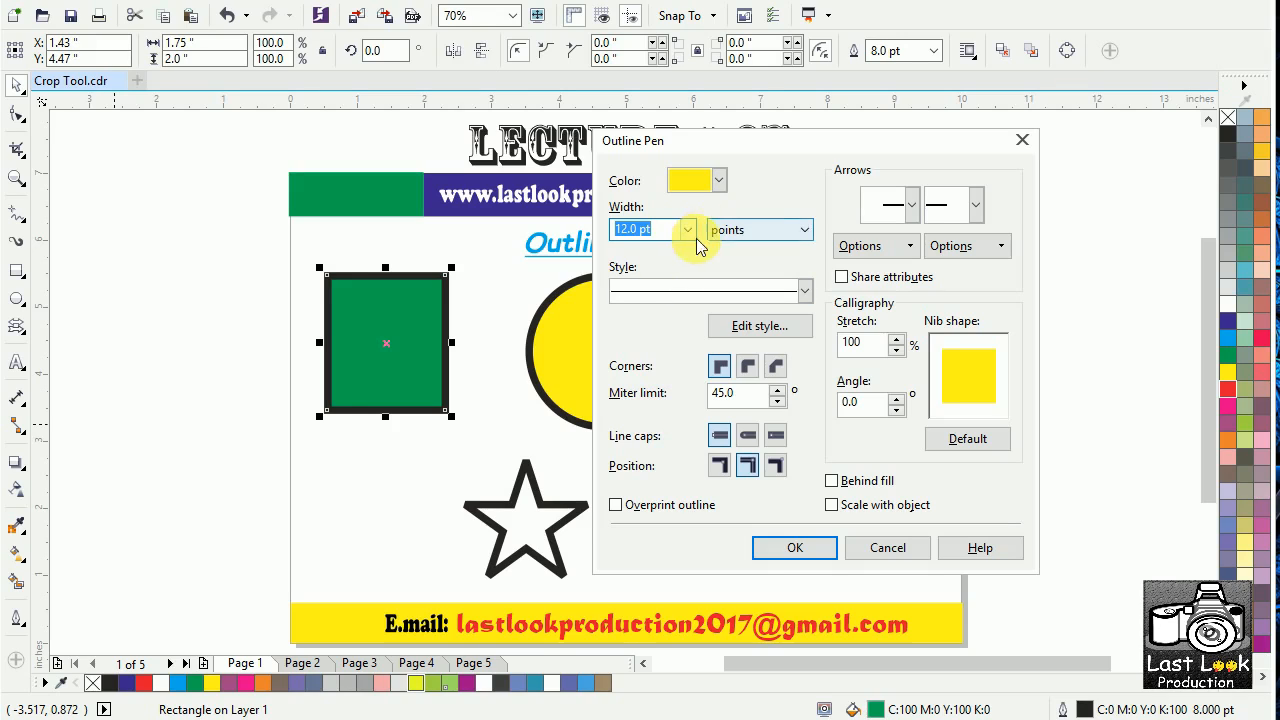
{"action": "left_click", "coordinate": [745, 230]}
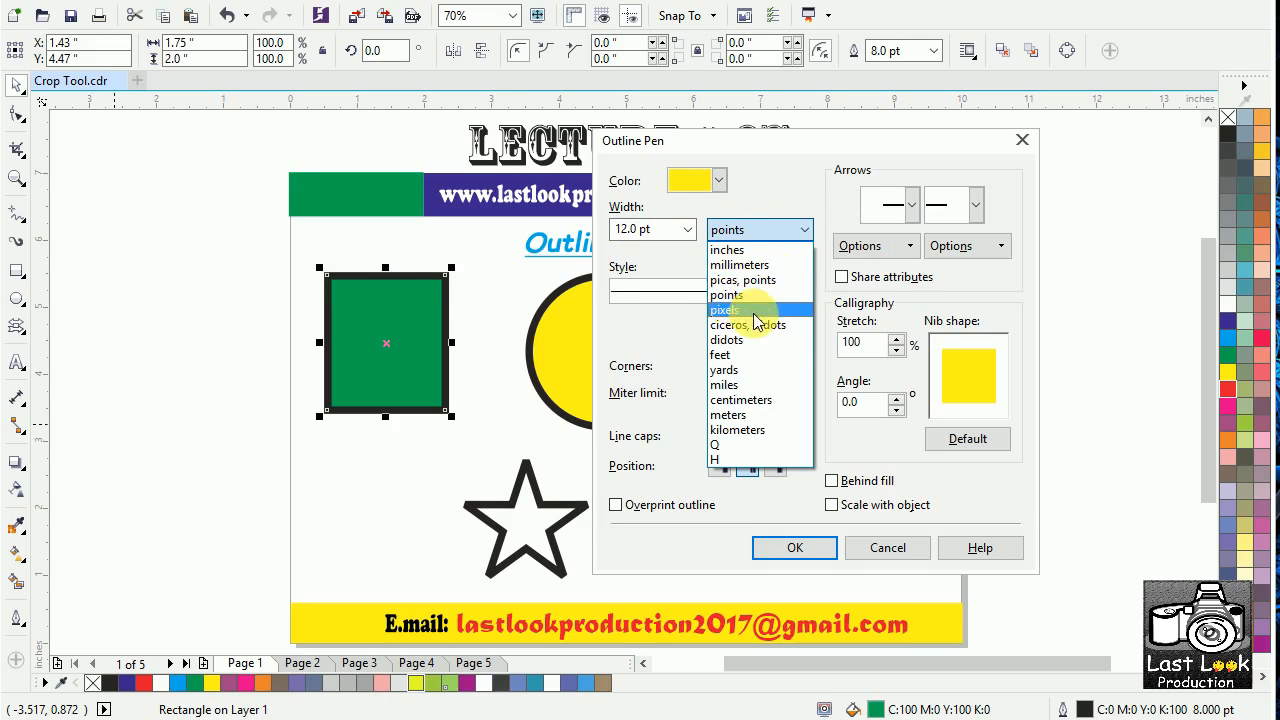
{"action": "left_click", "coordinate": [762, 230]}
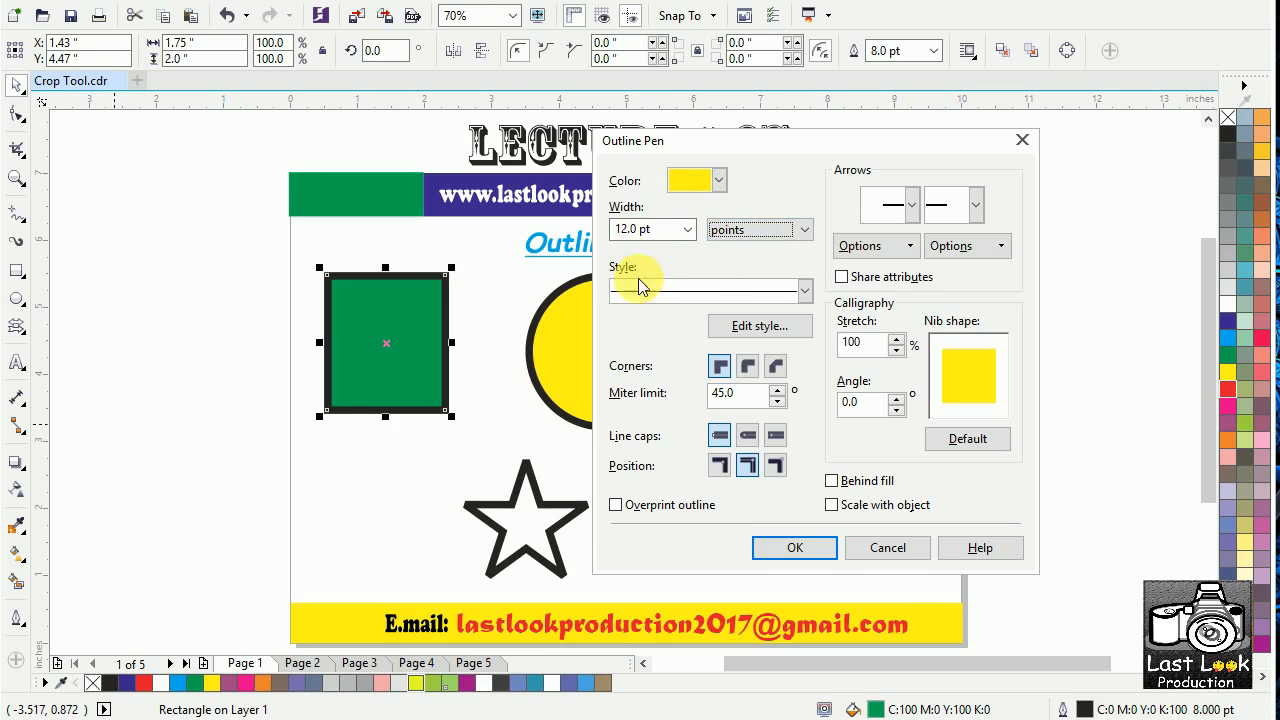
Try dotted line styles for the rectangle's outline, settling on a widely spaced dot pattern
{"action": "left_click", "coordinate": [804, 290]}
{"action": "left_click", "coordinate": [713, 372]}
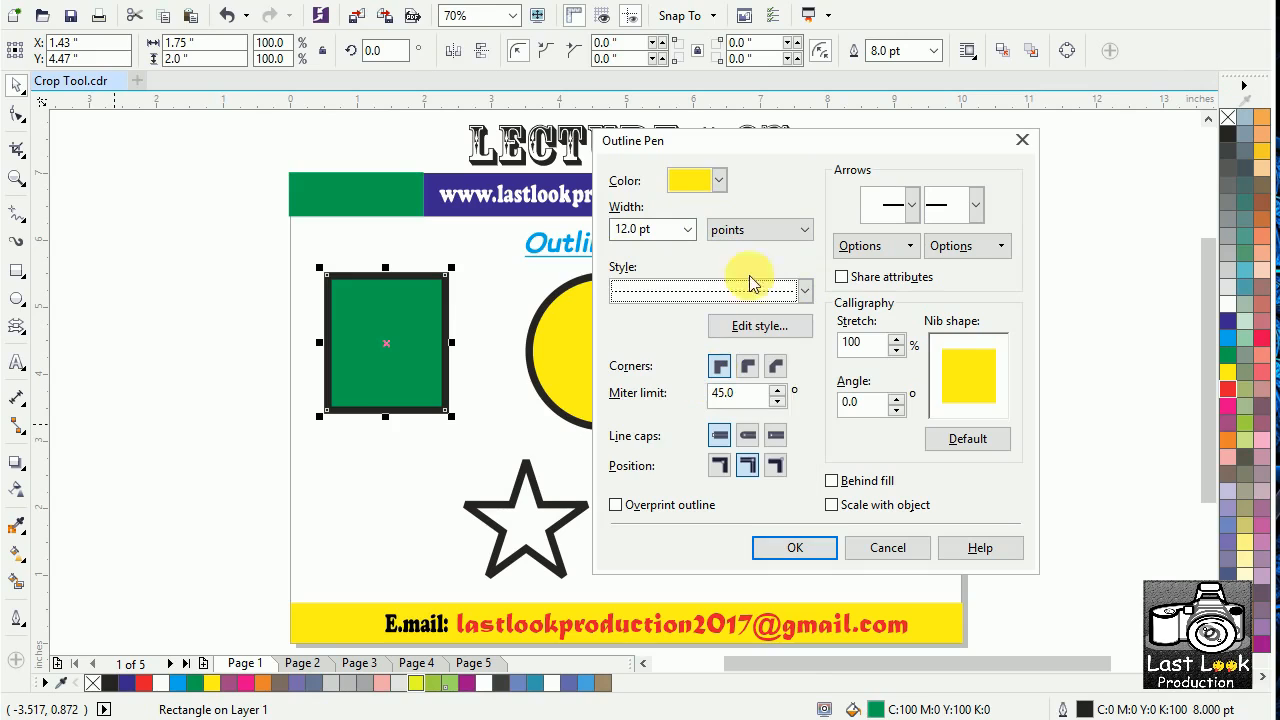
{"action": "left_click", "coordinate": [797, 284]}
{"action": "left_click", "coordinate": [715, 395]}
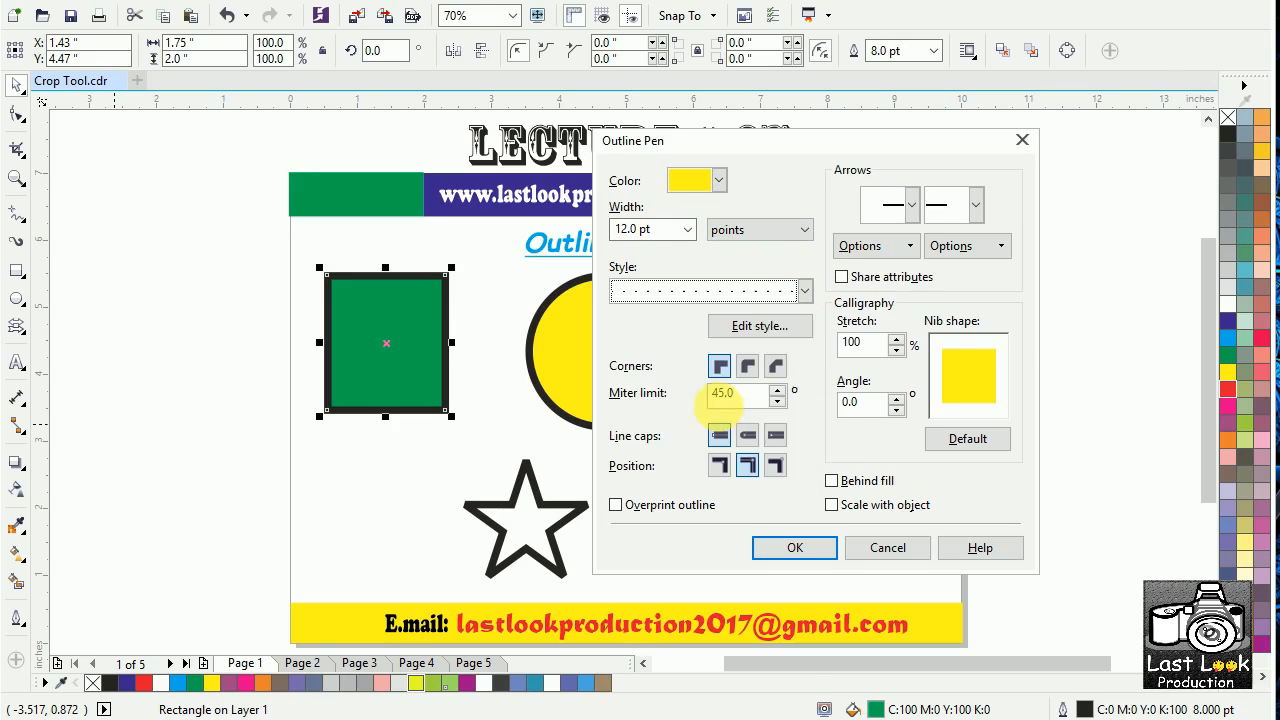
{"action": "left_click", "coordinate": [806, 291]}
{"action": "left_click_drag", "start_coordinate": [807, 343], "coordinate": [811, 365]}
{"action": "left_click_drag", "start_coordinate": [811, 449], "coordinate": [806, 331]}
{"action": "left_click", "coordinate": [800, 300]}
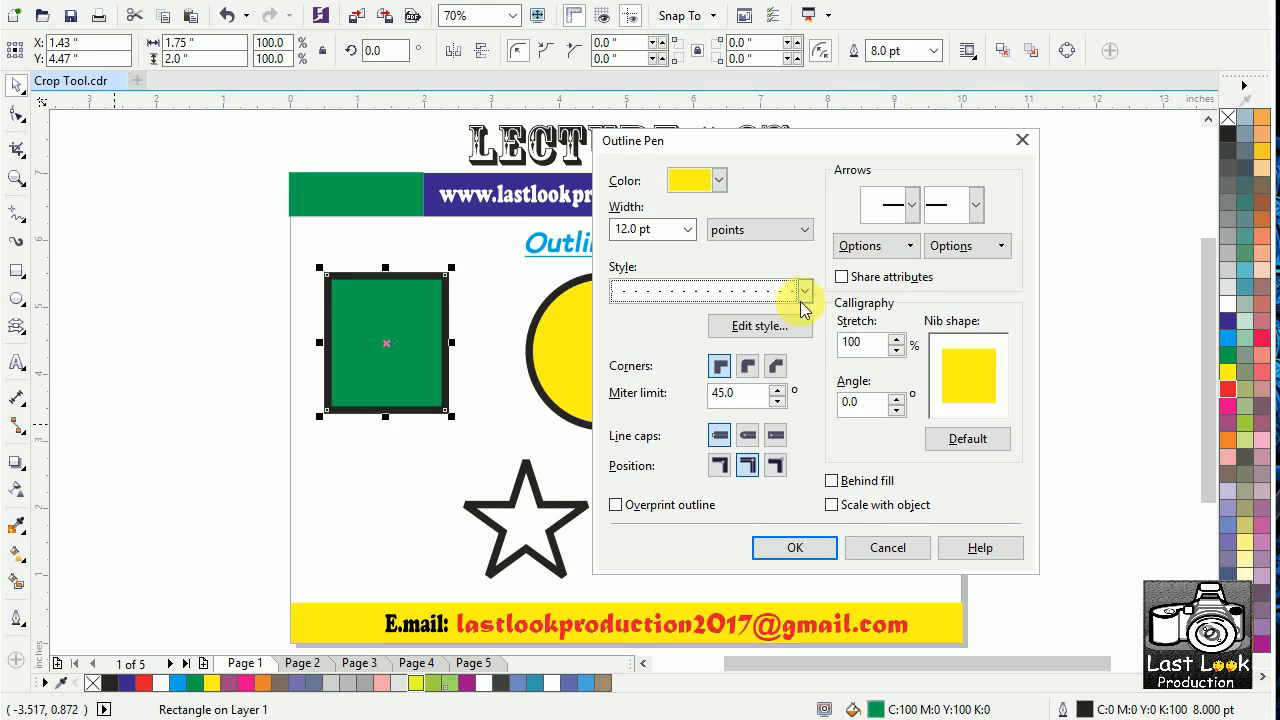
Edit the dotted line style so that one dot is followed by one space, and replace the current style
{"action": "left_click", "coordinate": [777, 327]}
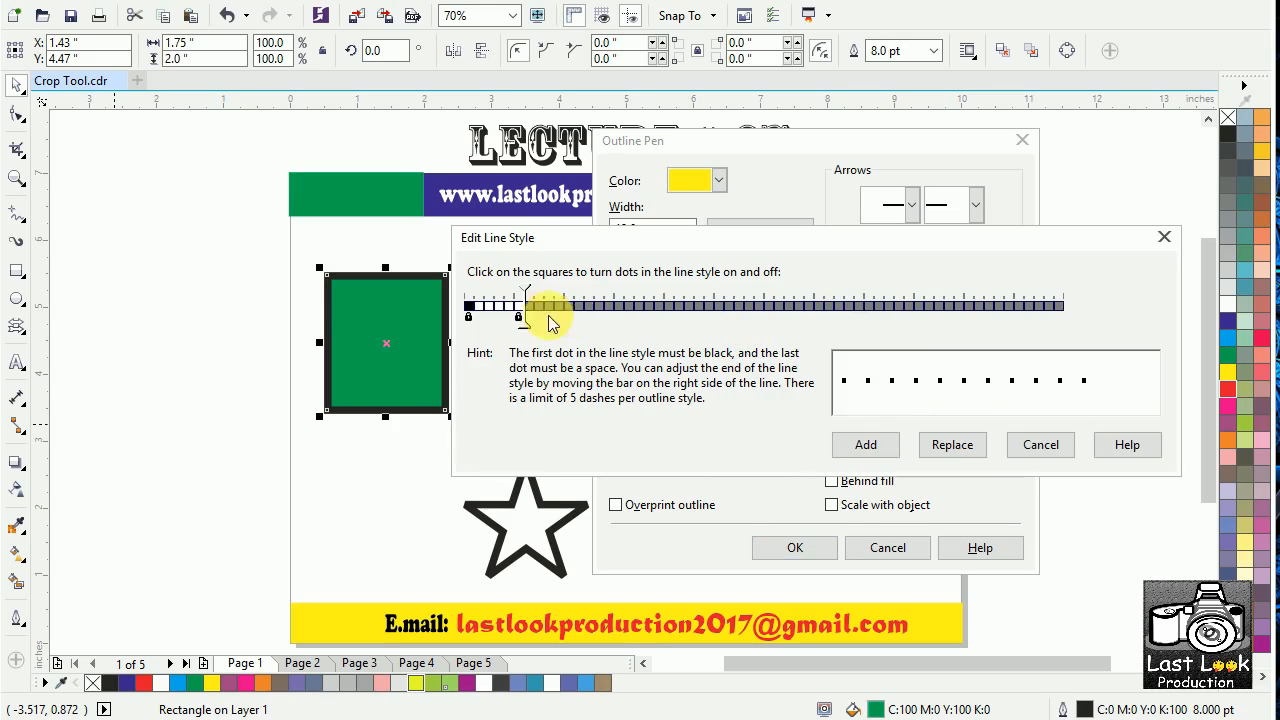
{"action": "left_click", "coordinate": [1162, 238]}
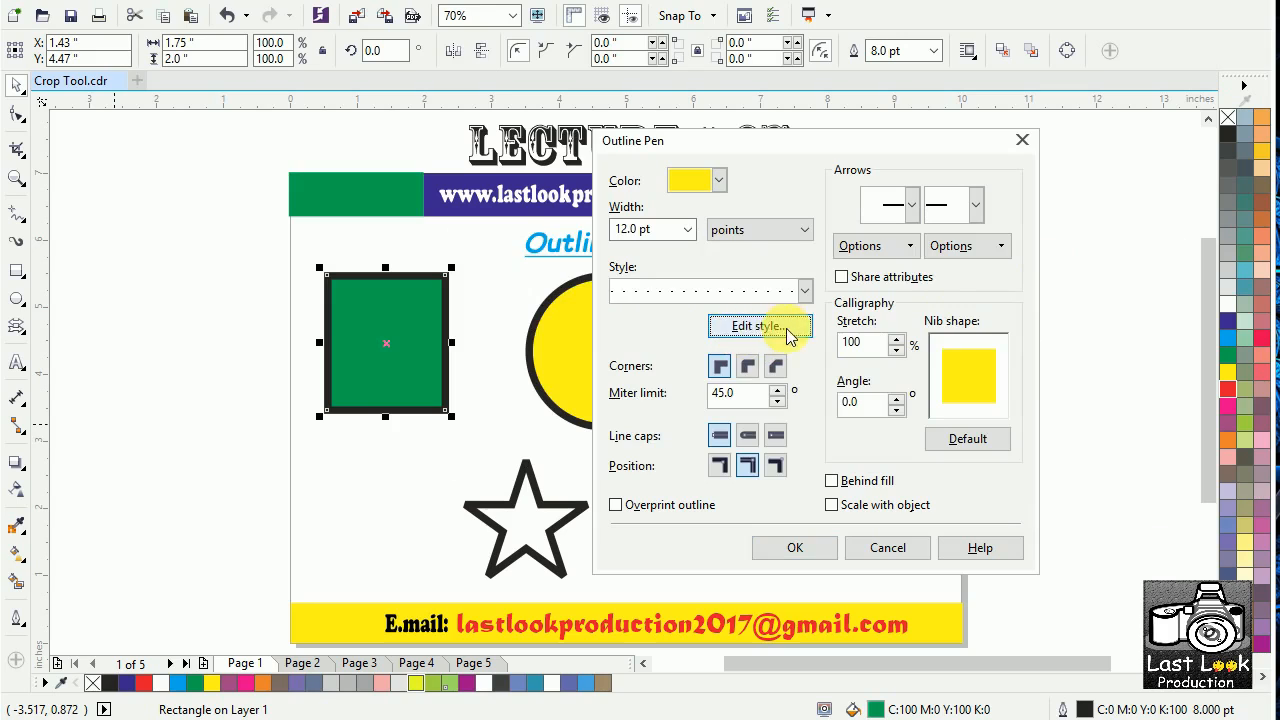
{"action": "left_click", "coordinate": [777, 327]}
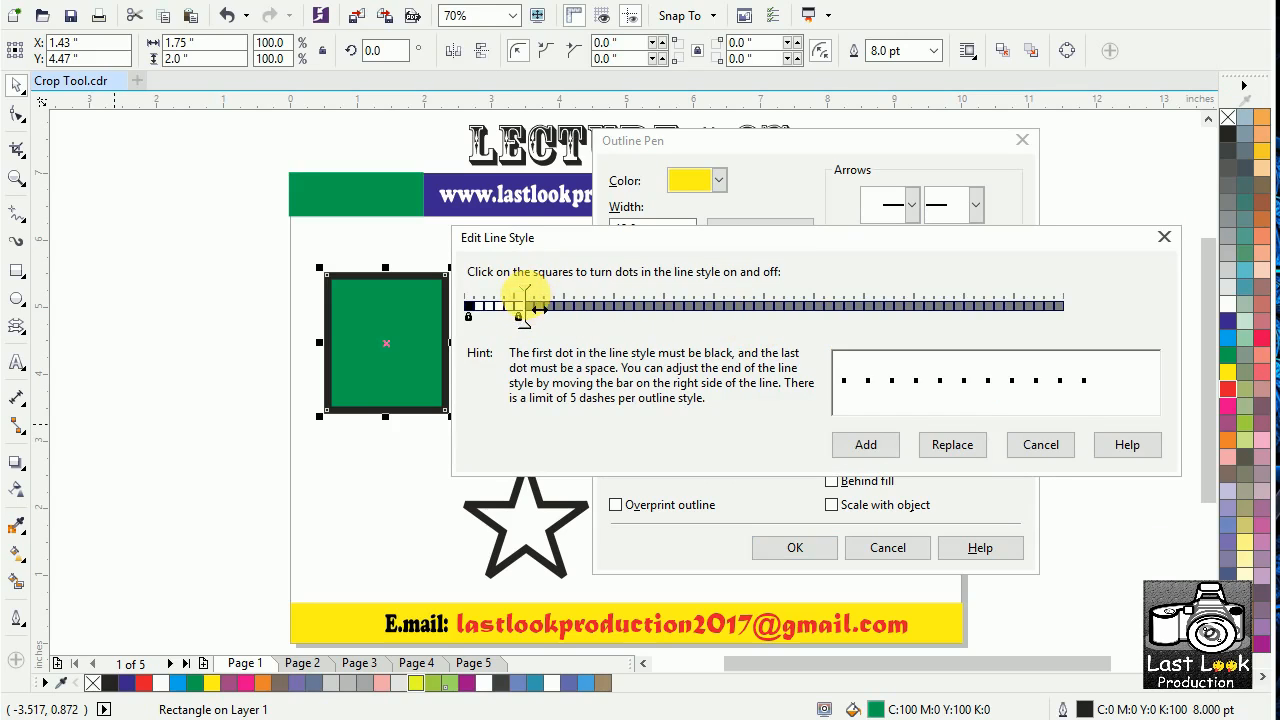
{"action": "left_click_drag", "start_coordinate": [525, 300], "coordinate": [813, 300]}
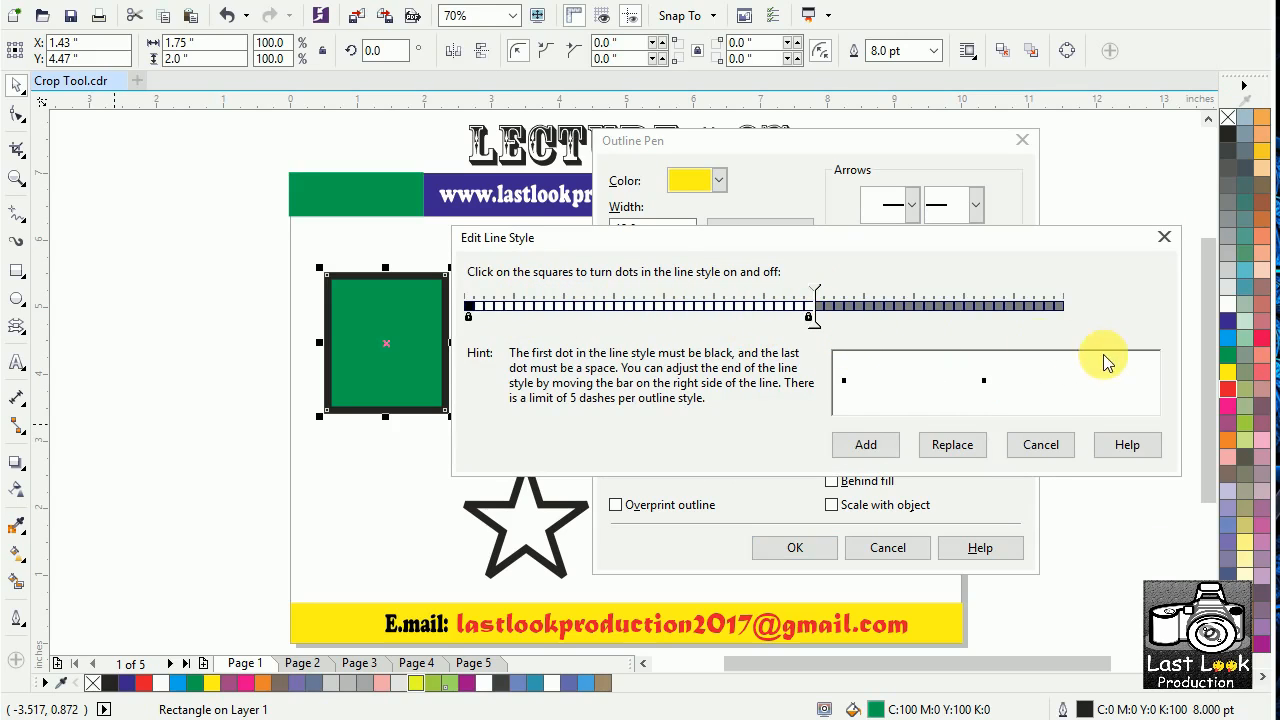
{"action": "left_click_drag", "start_coordinate": [841, 317], "coordinate": [413, 316]}
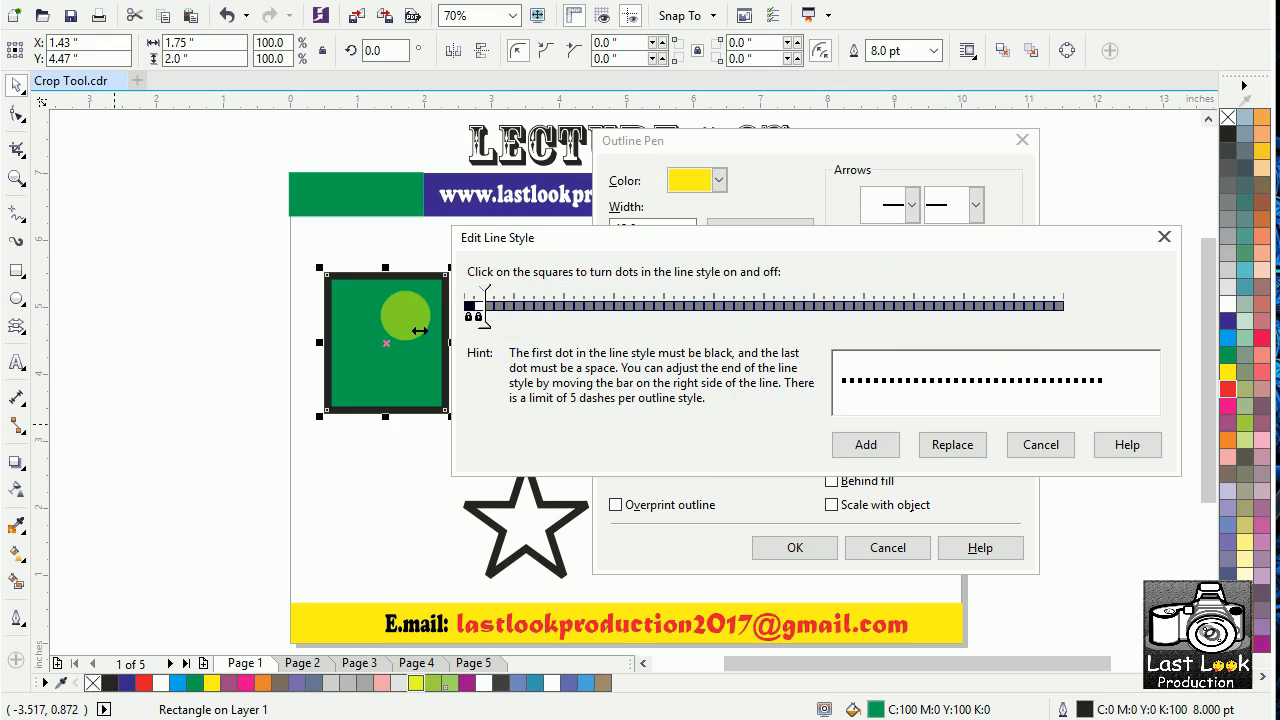
{"action": "left_click", "coordinate": [945, 440]}
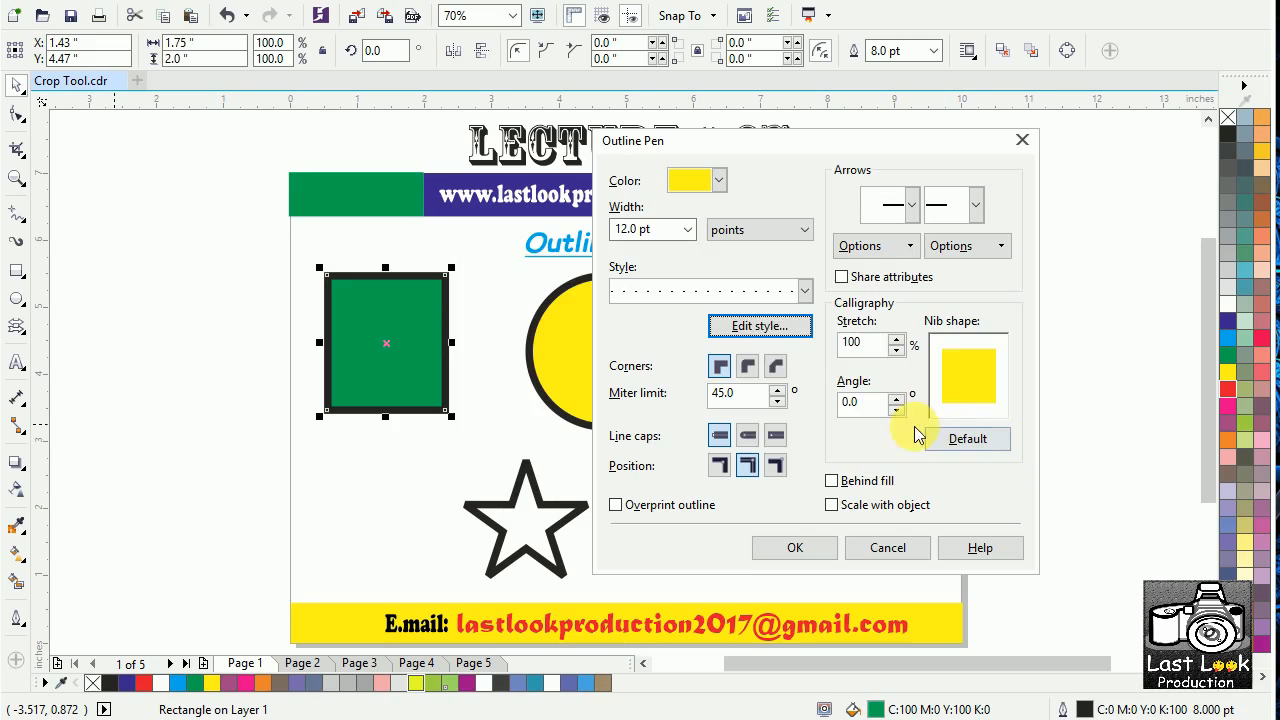
Choose a spaced short-dash line style for the rectangle's outline
{"action": "left_click", "coordinate": [806, 292]}
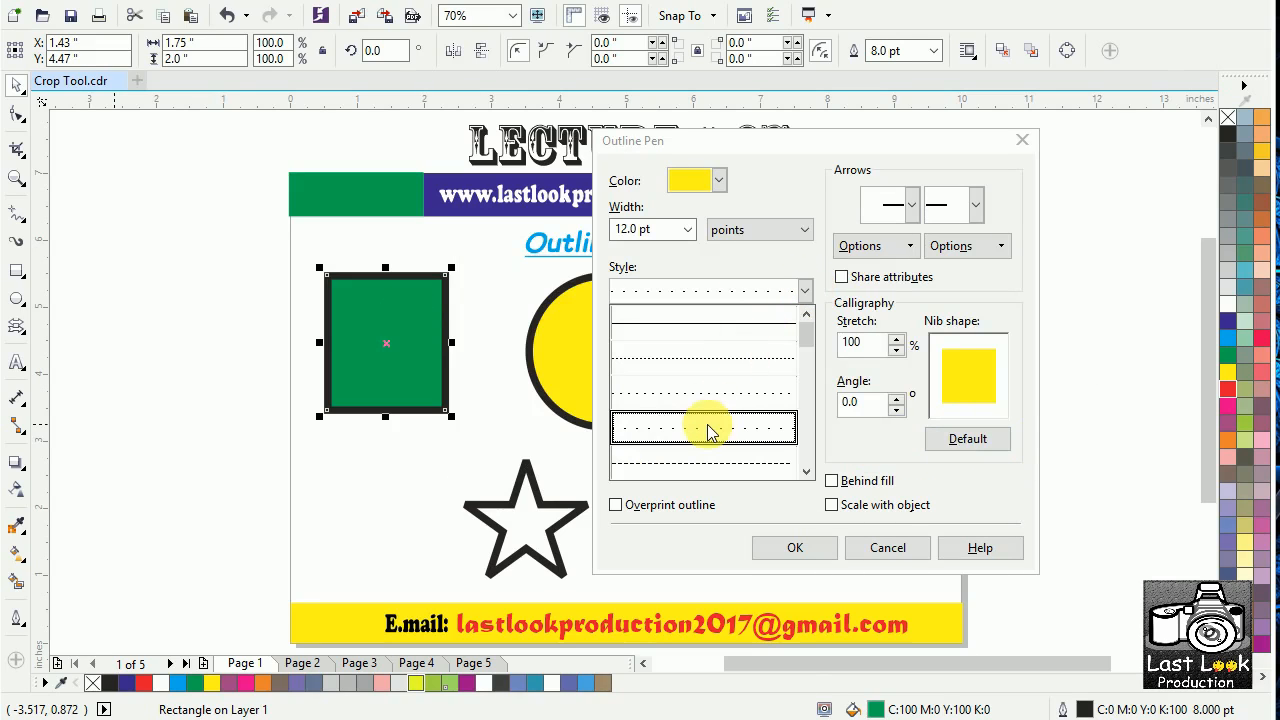
{"action": "mouse_move", "coordinate": [807, 345]}
{"action": "left_mouse_down"}
{"action": "mouse_move", "coordinate": [812, 392]}
{"action": "mouse_move", "coordinate": [809, 340]}
{"action": "left_mouse_up"}
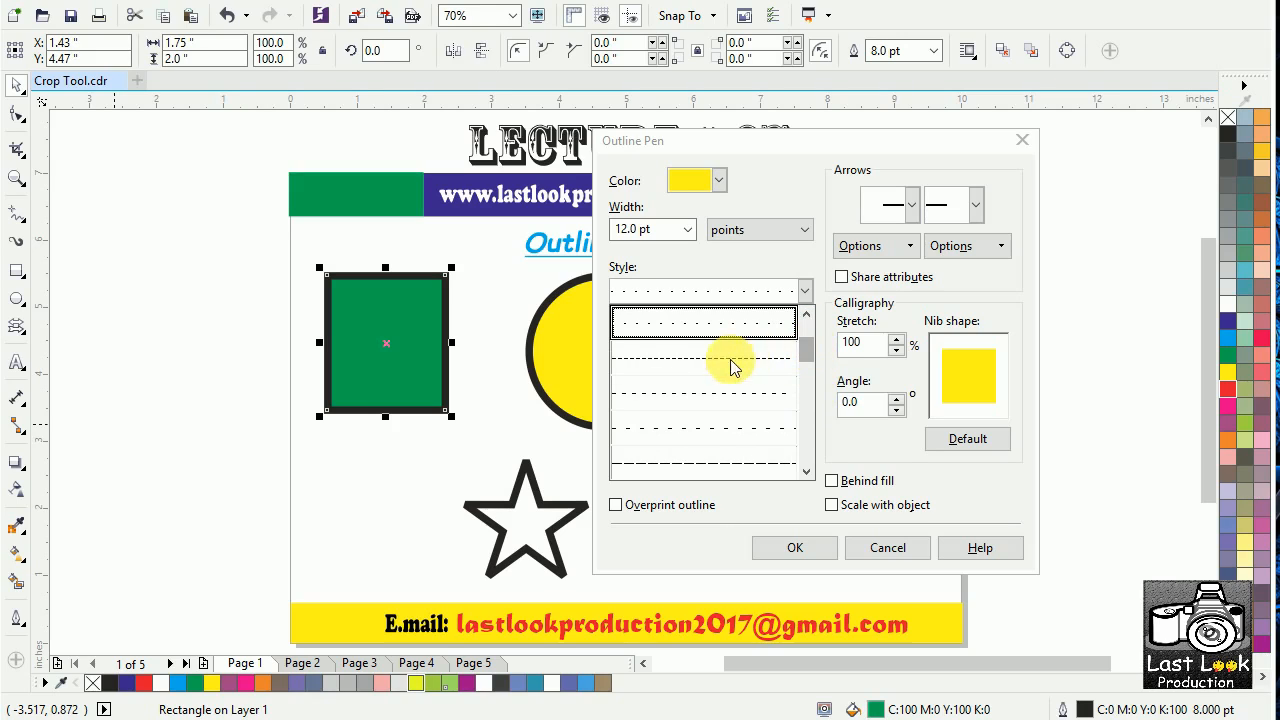
{"action": "left_click", "coordinate": [726, 391]}
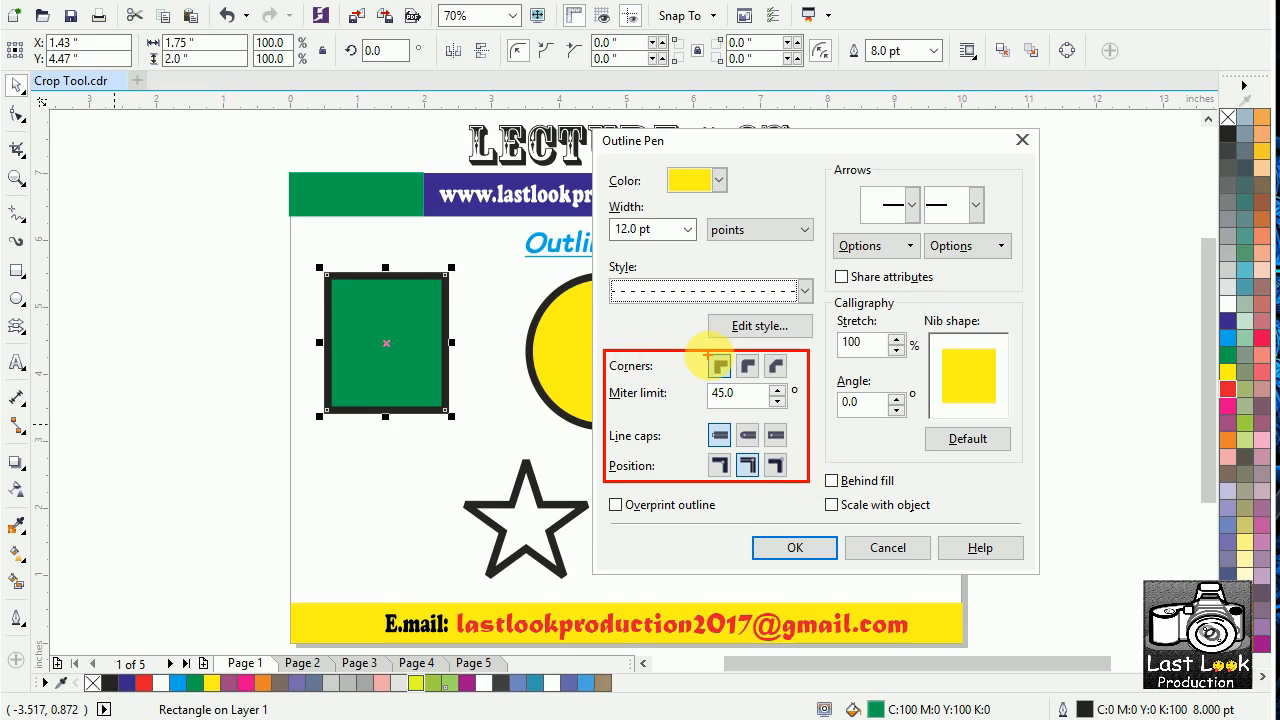
{"action": "mouse_move", "coordinate": [697, 346]}
{"action": "left_mouse_down"}
{"action": "mouse_move", "coordinate": [803, 353]}
{"action": "mouse_move", "coordinate": [816, 430]}
{"action": "mouse_move", "coordinate": [801, 490]}
{"action": "mouse_move", "coordinate": [680, 432]}
{"action": "left_mouse_up"}
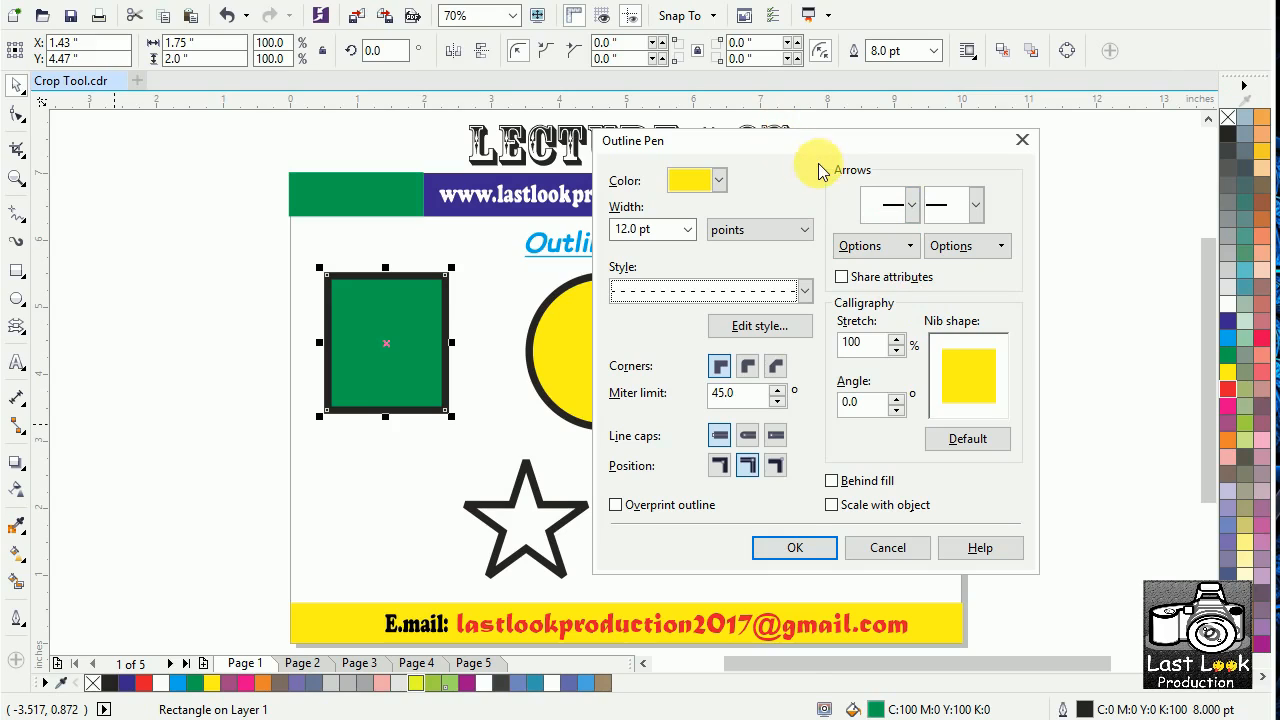
{"action": "mouse_move", "coordinate": [819, 165]}
{"action": "left_mouse_down"}
{"action": "mouse_move", "coordinate": [893, 222]}
{"action": "mouse_move", "coordinate": [988, 446]}
{"action": "mouse_move", "coordinate": [1004, 524]}
{"action": "mouse_move", "coordinate": [1020, 524]}
{"action": "left_mouse_up"}
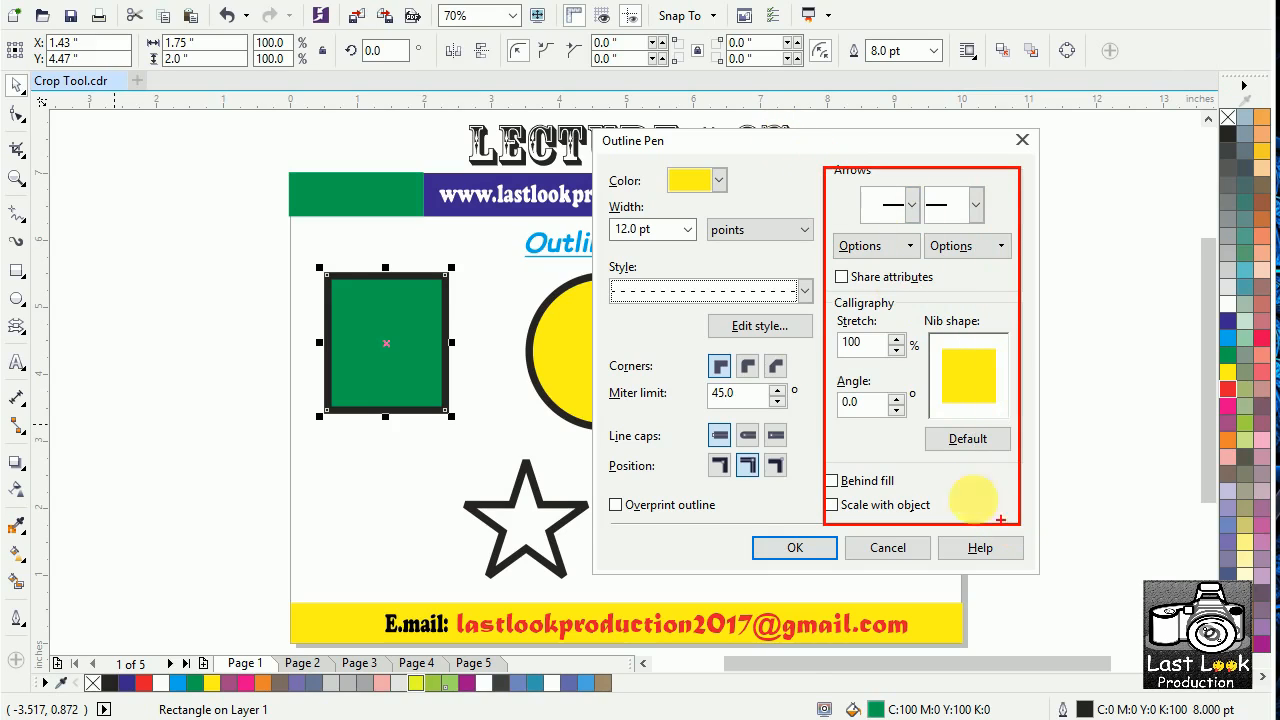
{"action": "key", "text": "Escape"}
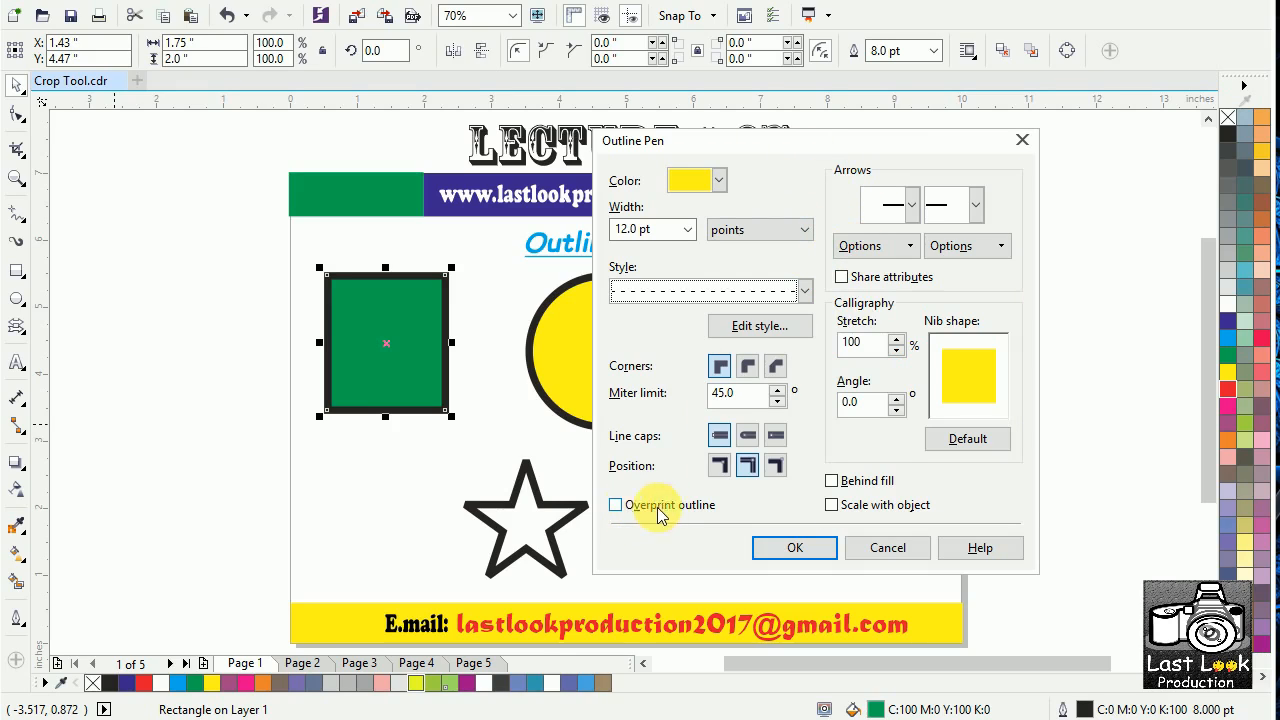
Enable the Overprint outline option for the rectangle's outline
{"action": "left_click", "coordinate": [614, 508]}
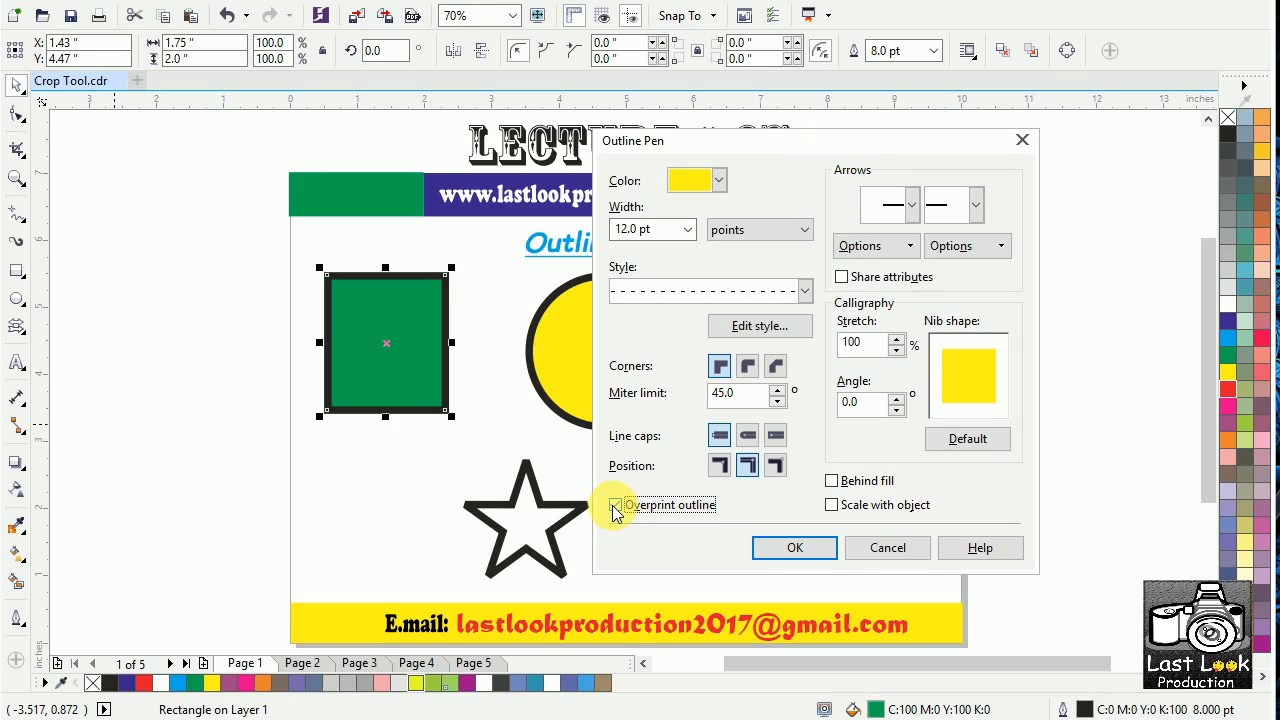
{"action": "left_click", "coordinate": [615, 506]}
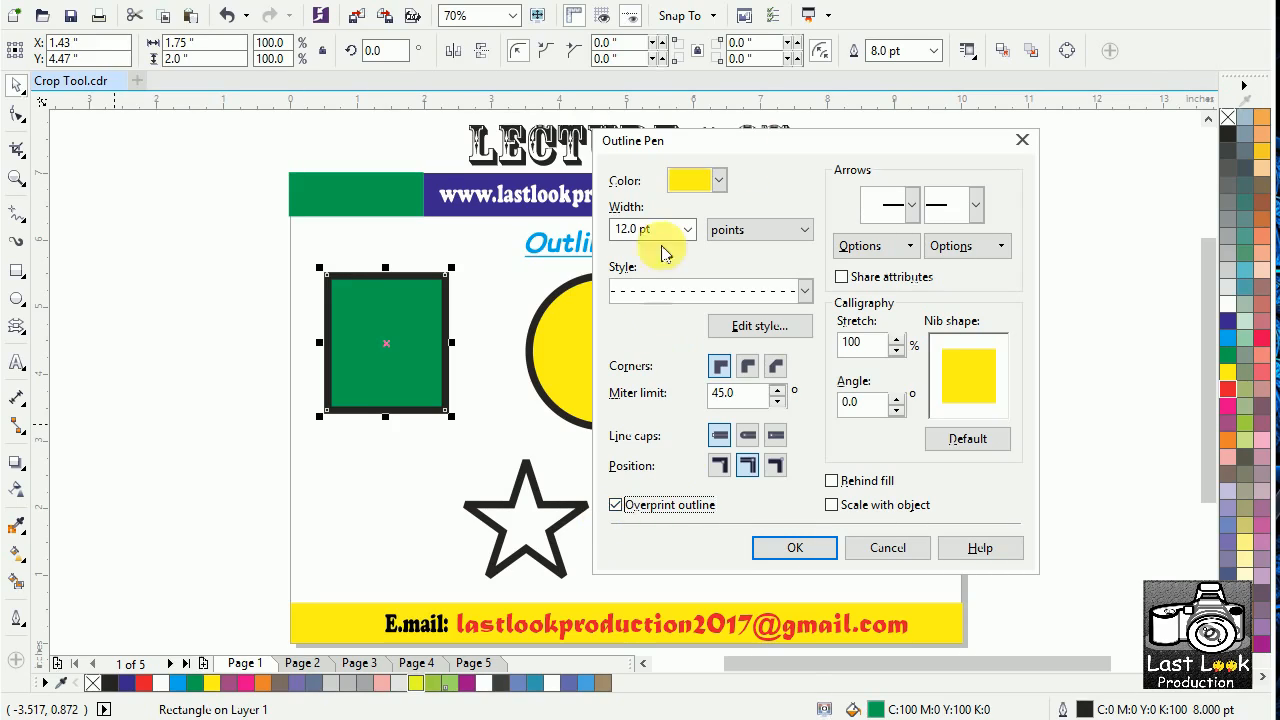
Give the outline the solid triangular Arrowhead 4 at its start and leave the end without an arrowhead
{"action": "left_click", "coordinate": [912, 204]}
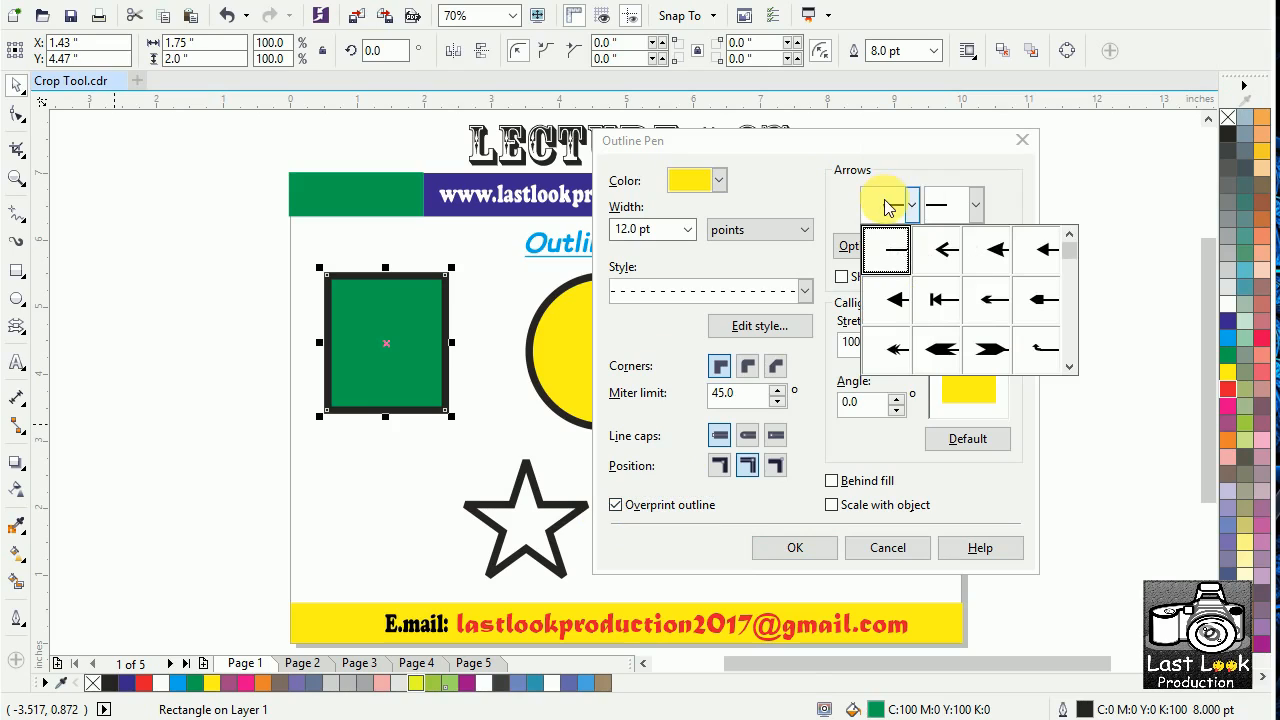
{"action": "left_click", "coordinate": [904, 212]}
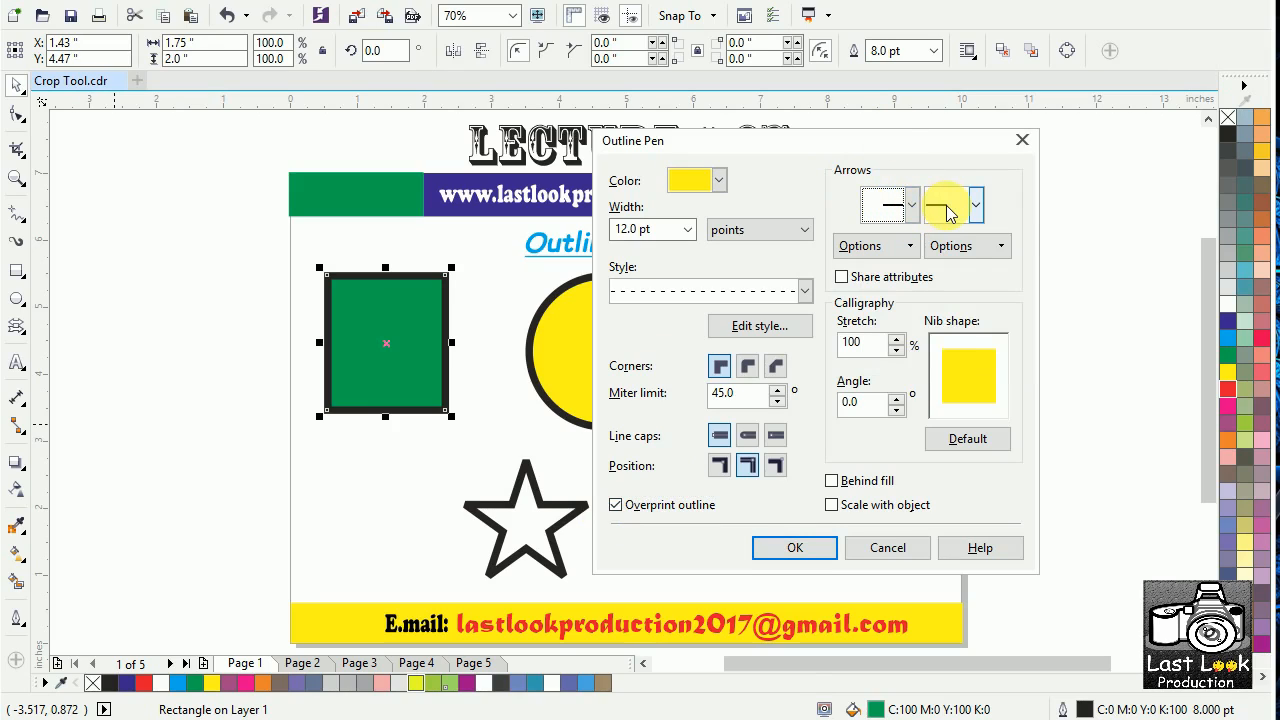
{"action": "left_click", "coordinate": [948, 212]}
{"action": "left_click", "coordinate": [893, 206]}
{"action": "left_click", "coordinate": [910, 208]}
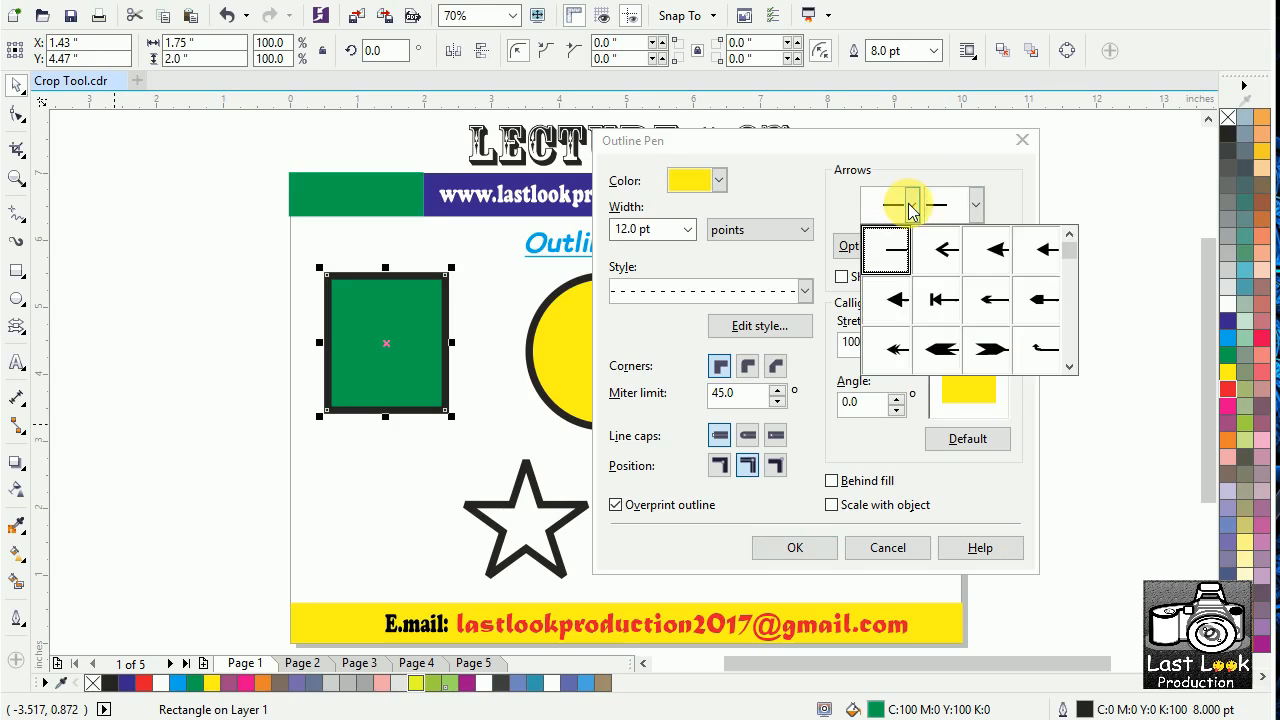
{"action": "left_click", "coordinate": [898, 299]}
{"action": "left_click", "coordinate": [973, 205]}
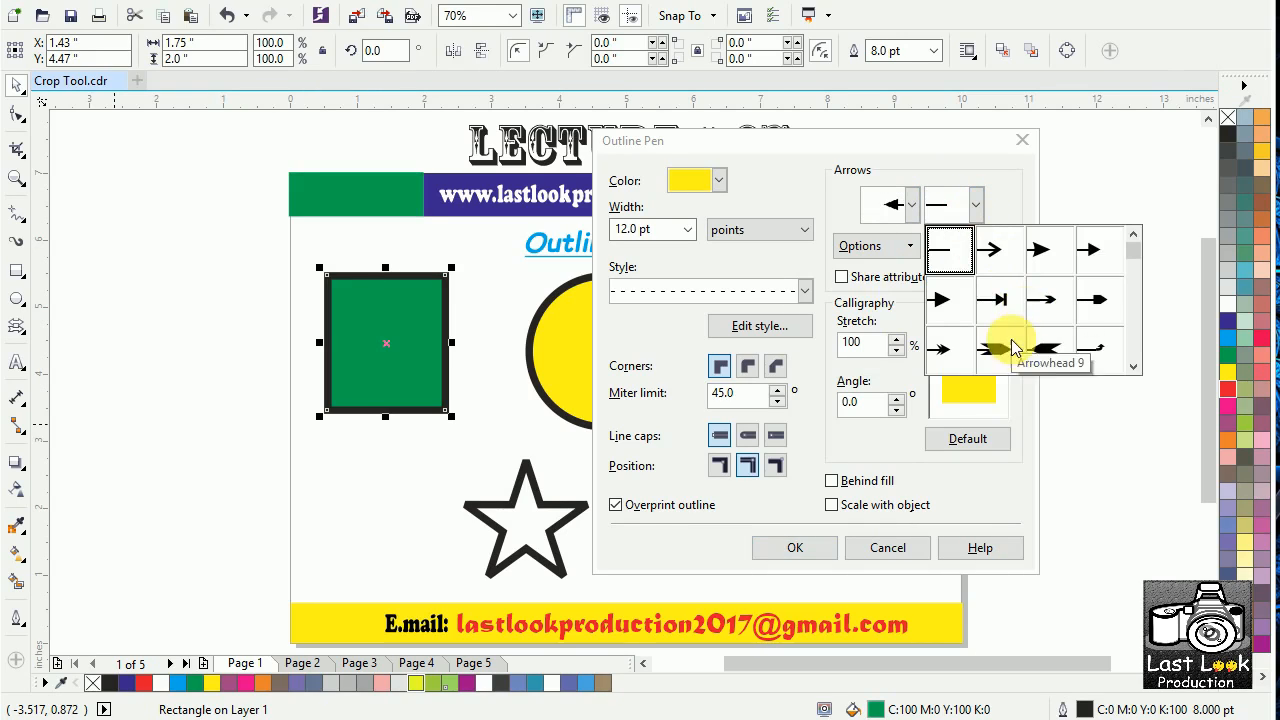
{"action": "key", "text": "Escape"}
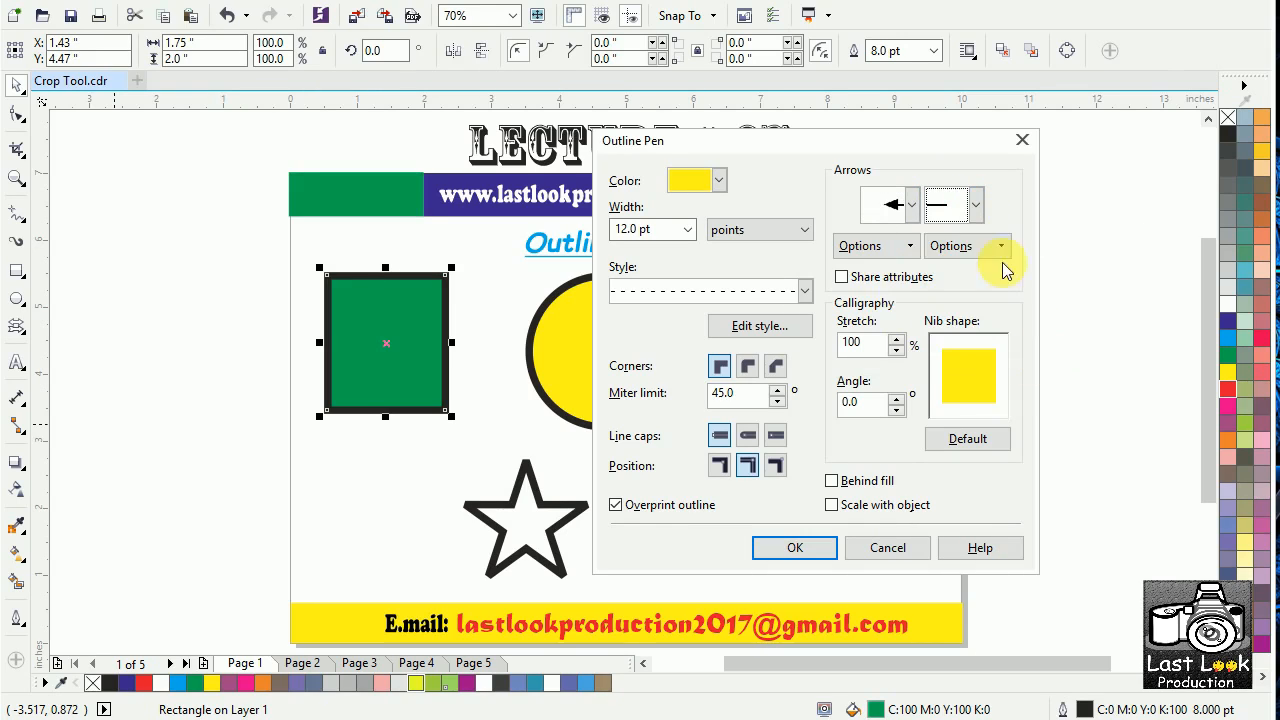
Set the start arrowhead's length to 555 pt in its attributes with proportional sizing on
{"action": "left_click", "coordinate": [909, 246]}
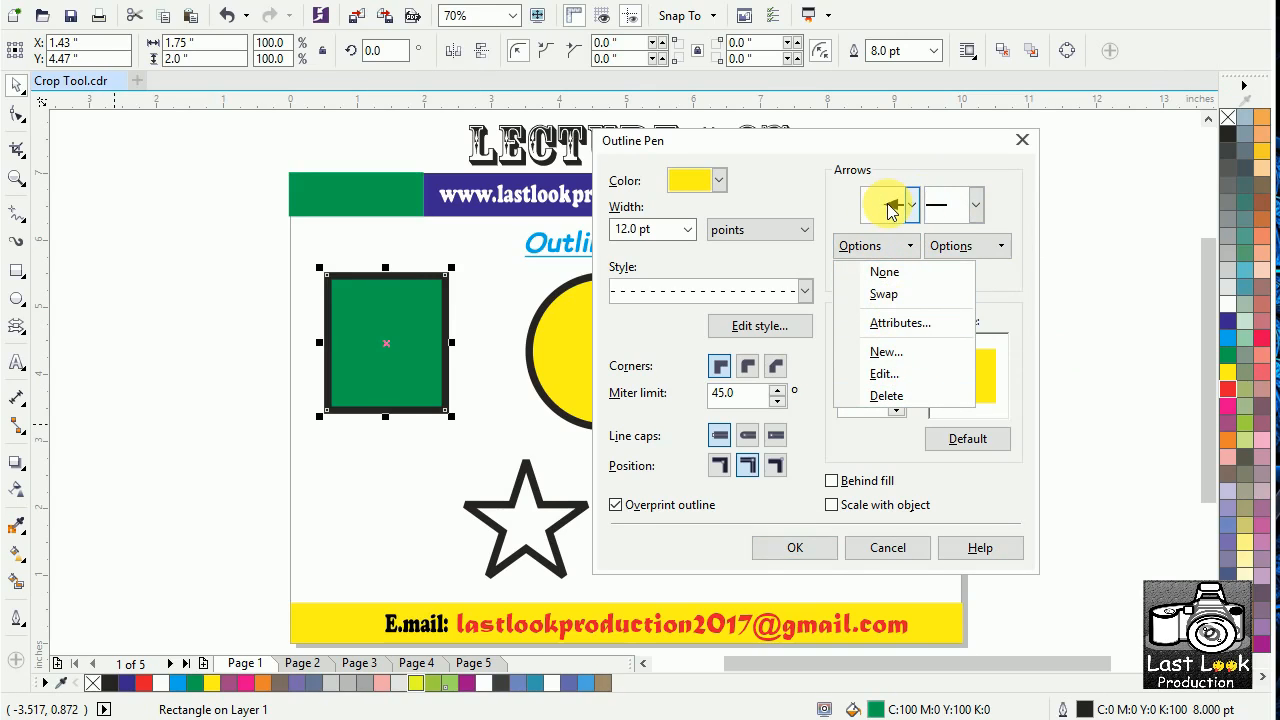
{"action": "left_click", "coordinate": [897, 321]}
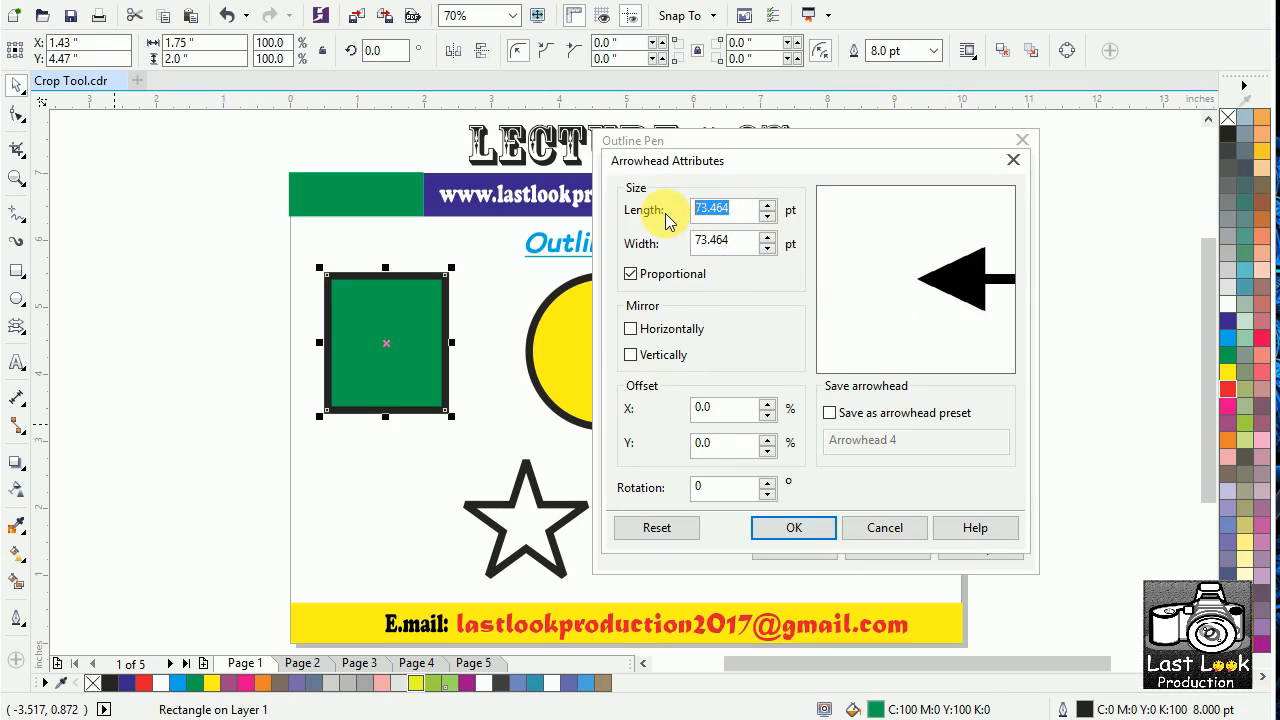
{"action": "key", "text": "Escape"}
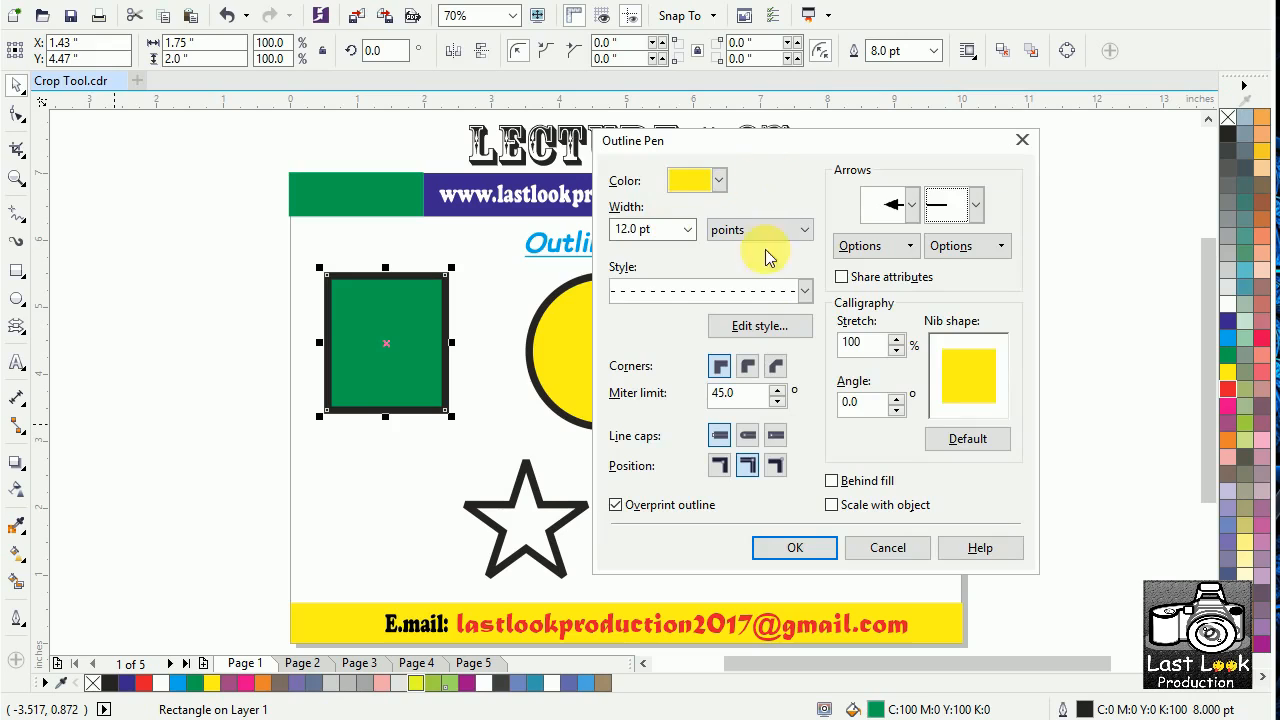
{"action": "left_click", "coordinate": [864, 246]}
{"action": "left_click", "coordinate": [900, 323]}
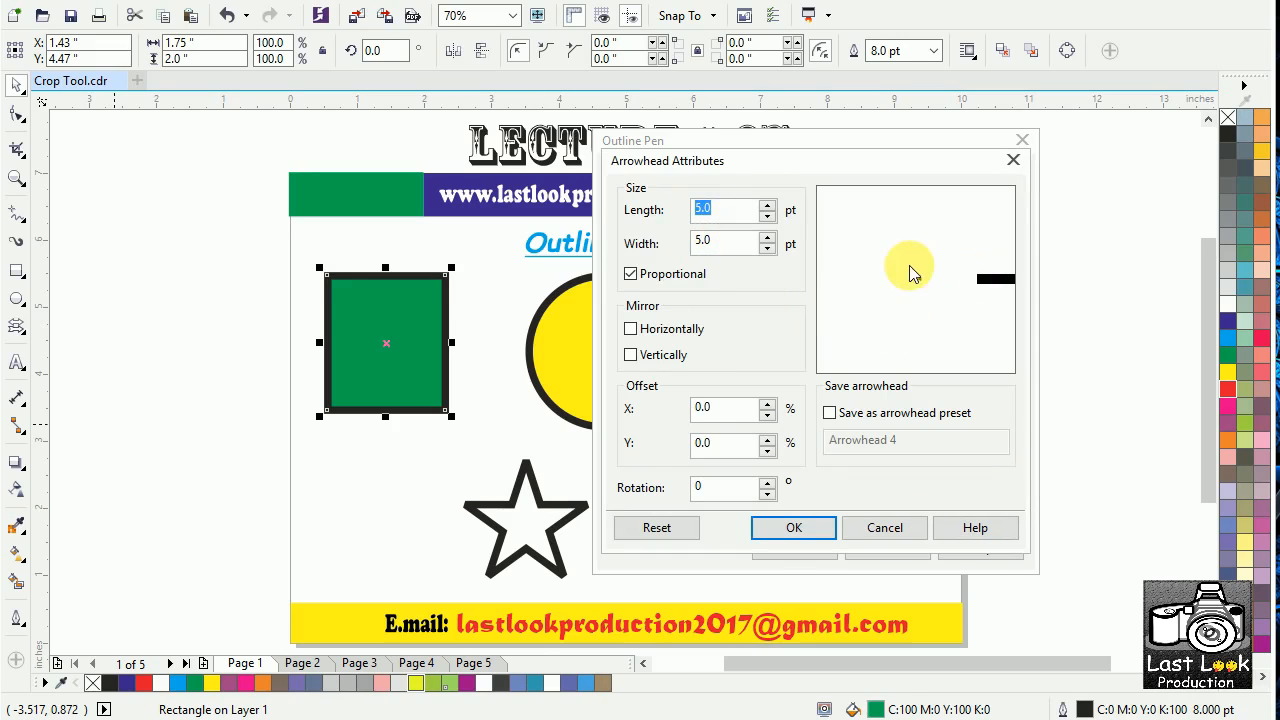
{"action": "type", "text": "5"}
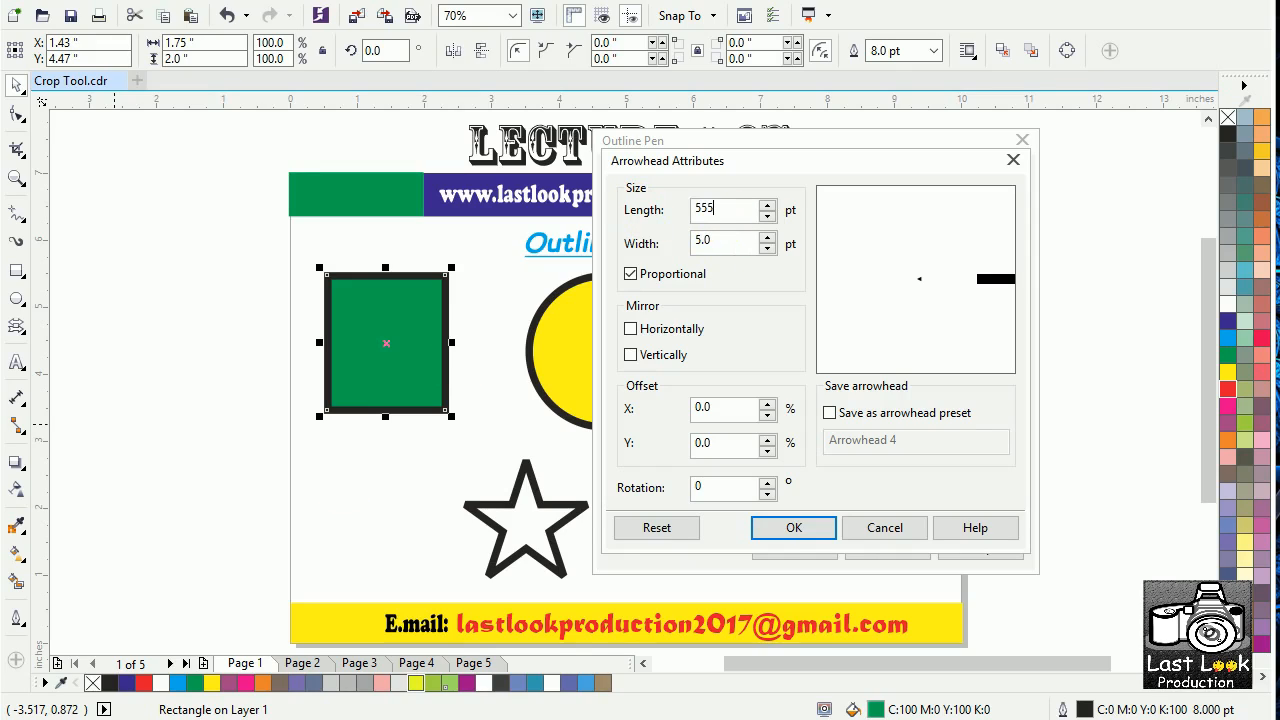
{"action": "type", "text": "55"}
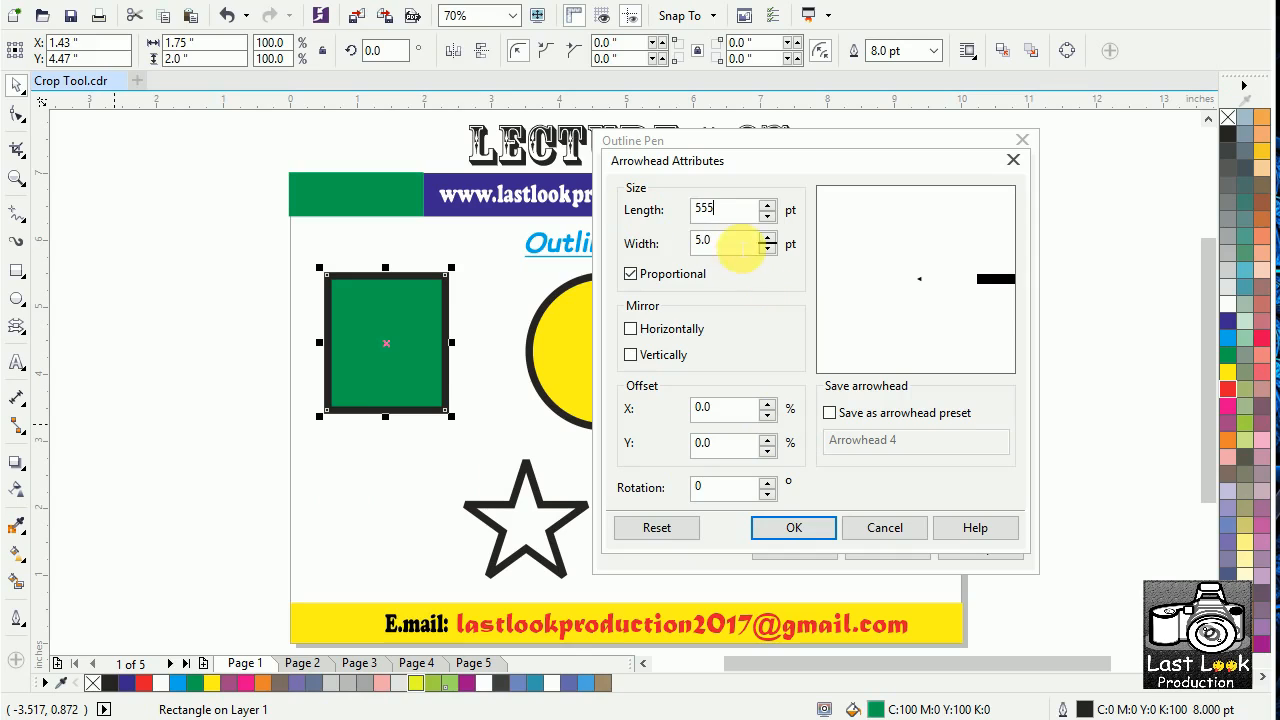
{"action": "key", "text": "Tab"}
Try mirroring the start arrowhead horizontally, switching the option on and off to compare the preview
{"action": "left_click", "coordinate": [761, 333]}
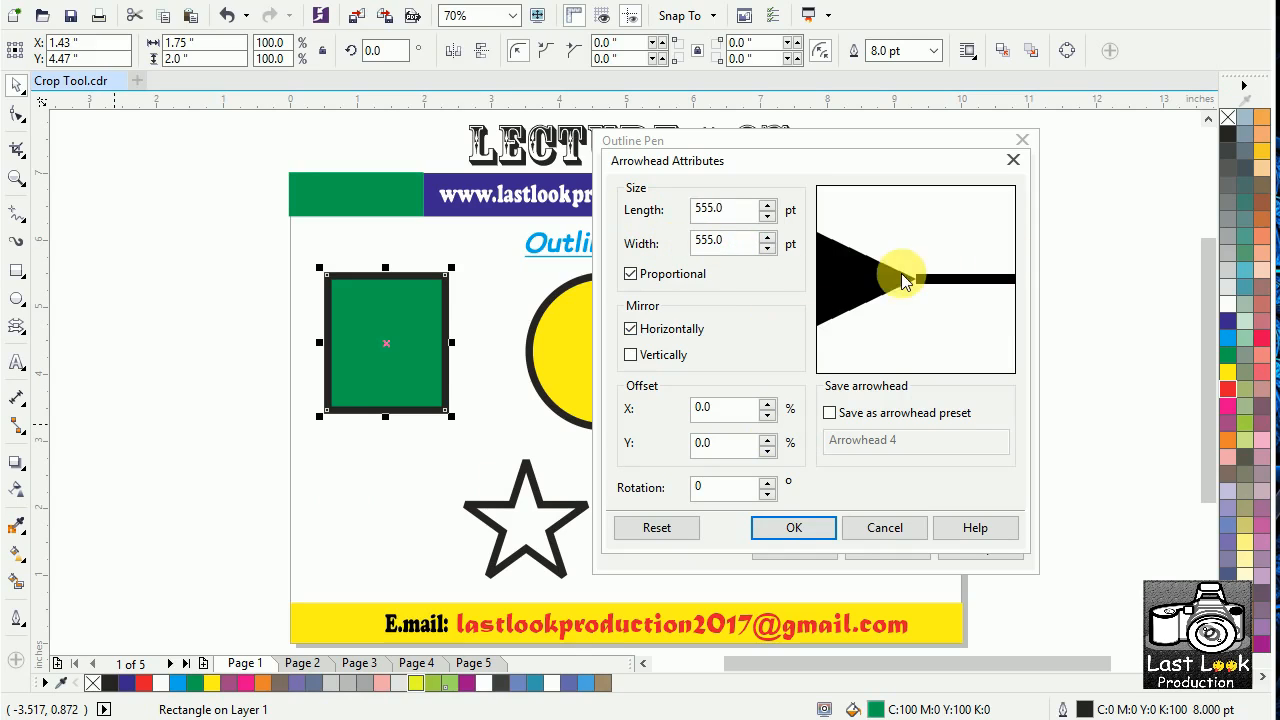
{"action": "left_click", "coordinate": [636, 333]}
{"action": "left_click", "coordinate": [636, 333]}
{"action": "left_click", "coordinate": [636, 333]}
{"action": "left_click", "coordinate": [636, 333]}
{"action": "left_click", "coordinate": [636, 336]}
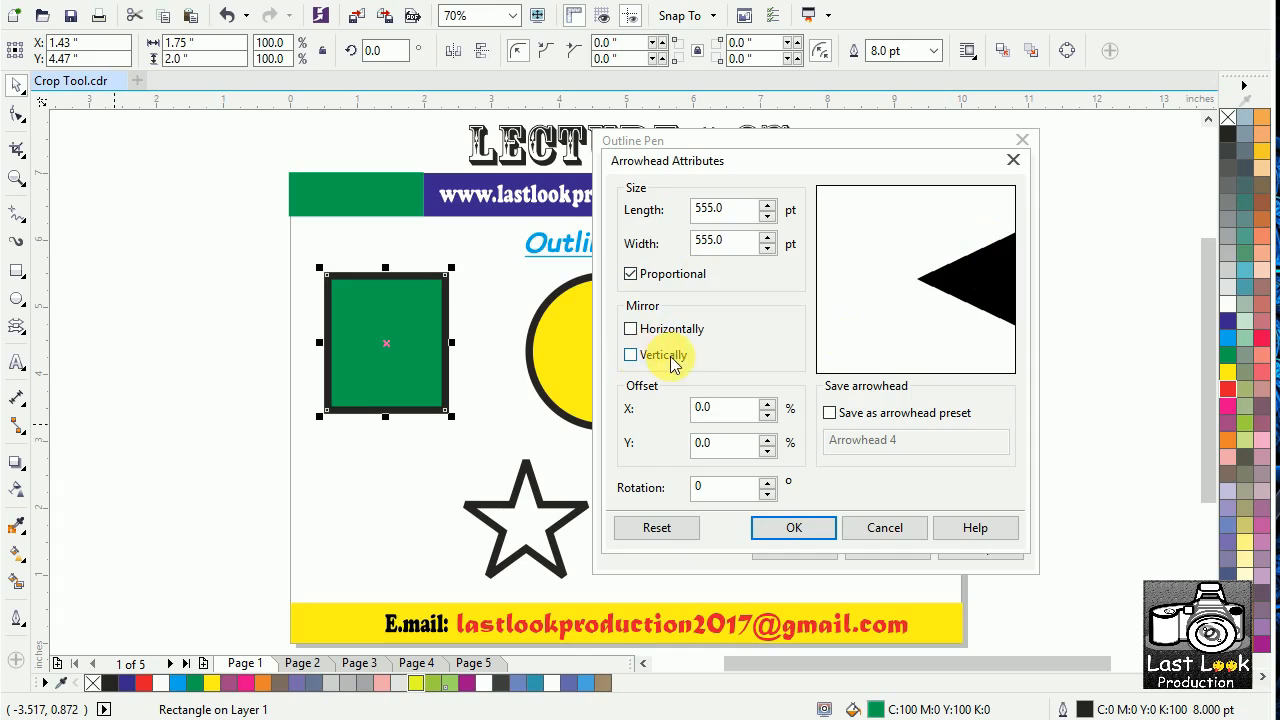
Accept the arrowhead attributes and try a calligraphic nib with 29% stretch and a -35° angle, restoring the default nib
{"action": "left_click", "coordinate": [784, 529]}
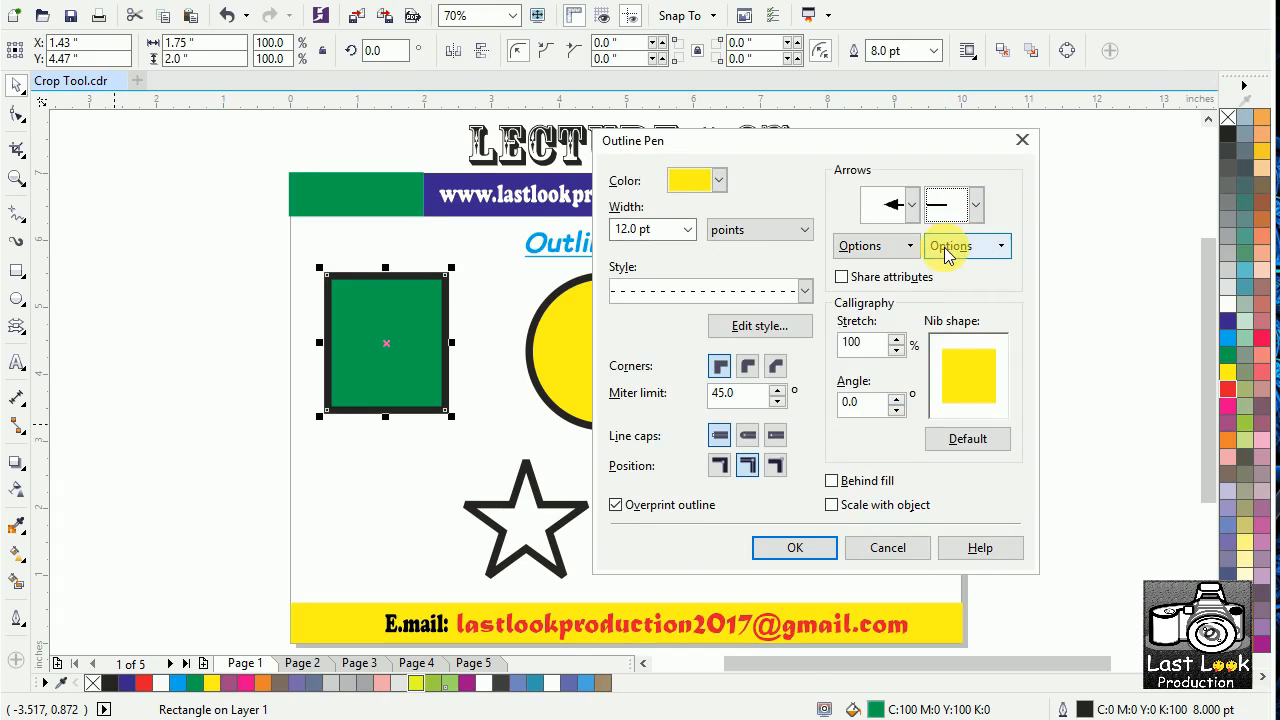
{"action": "left_click", "coordinate": [841, 277]}
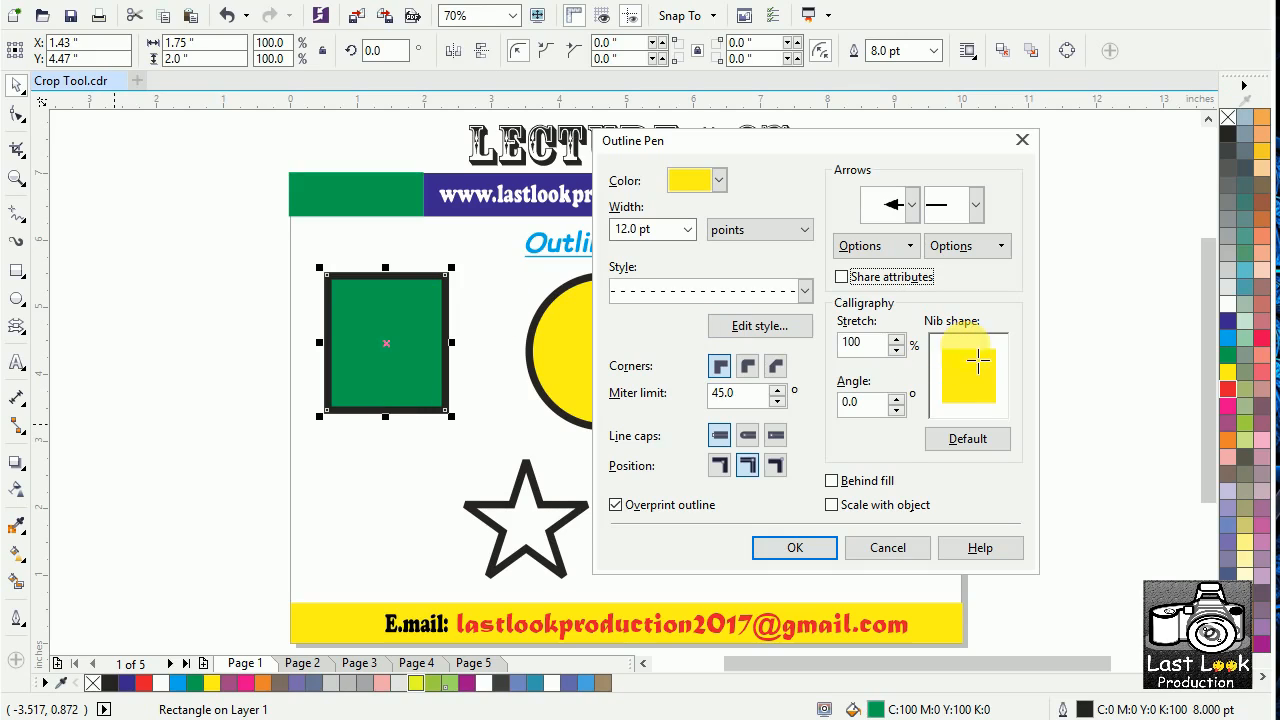
{"action": "left_click_drag", "start_coordinate": [978, 362], "coordinate": [975, 410]}
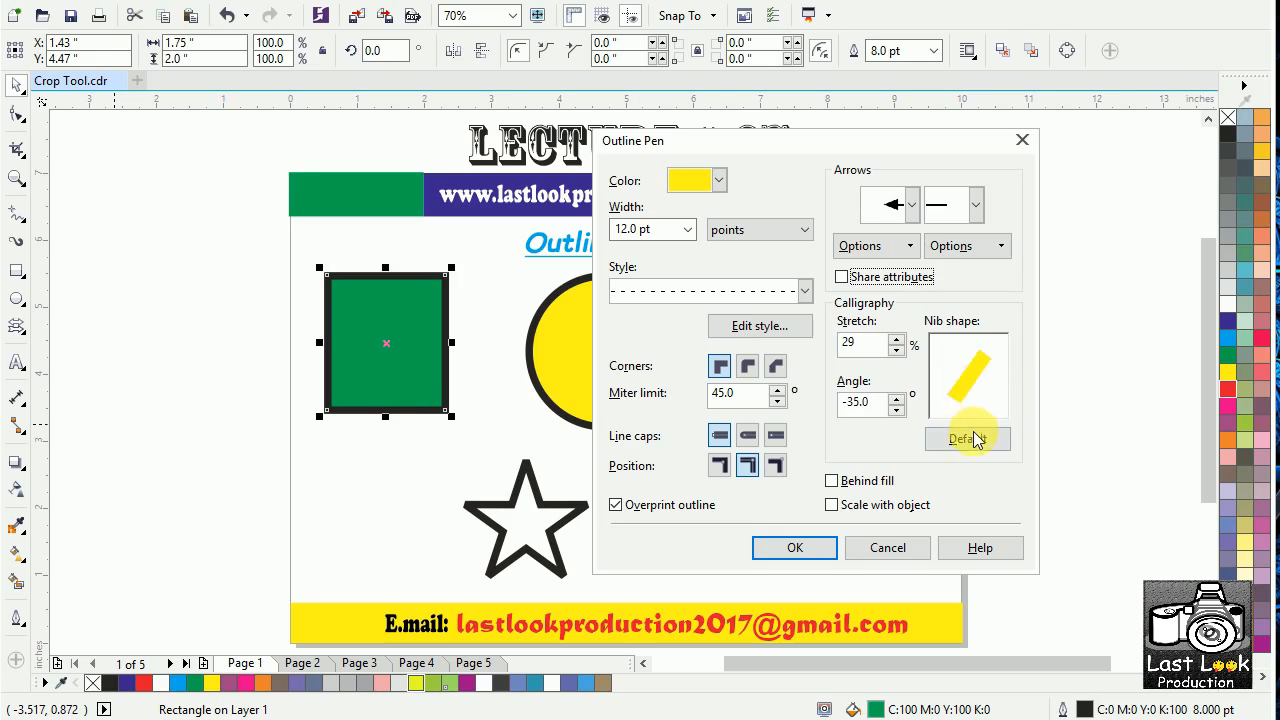
{"action": "left_click", "coordinate": [970, 439]}
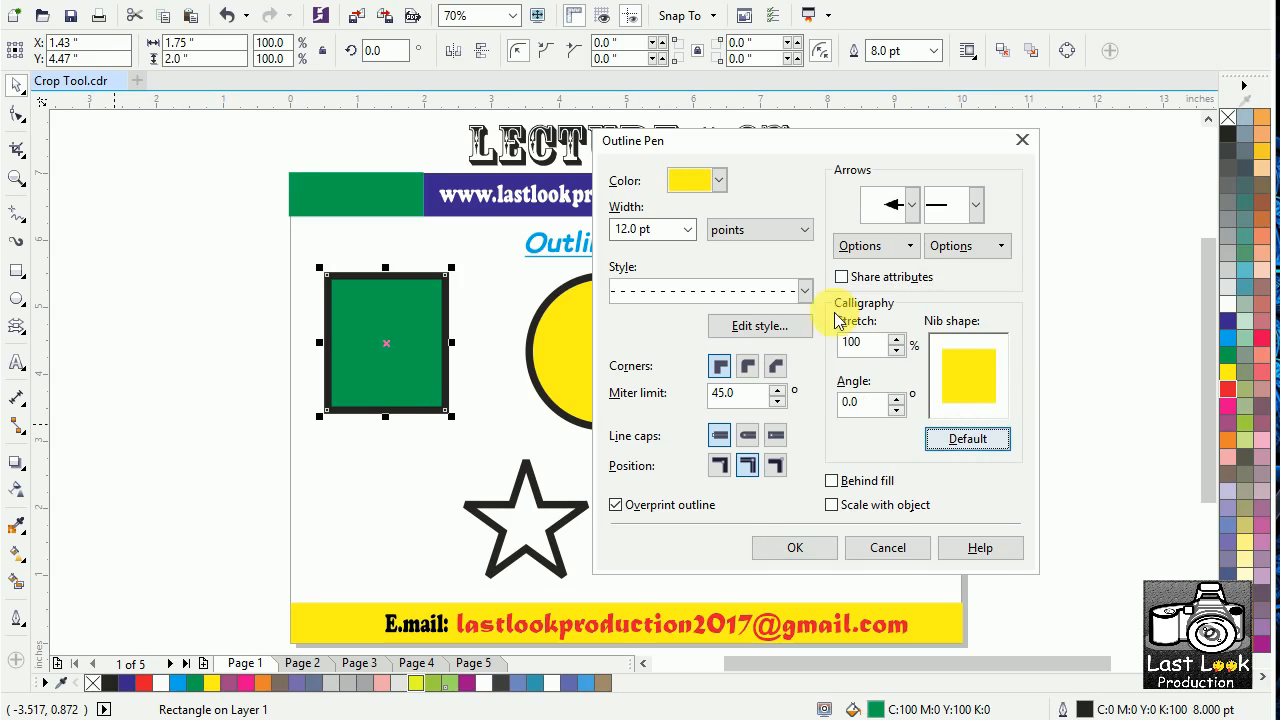
Try the Behind fill and Scale with object options, leave both off, and apply the dashed yellow 12 pt outline to the rectangle
{"action": "left_click", "coordinate": [831, 482]}
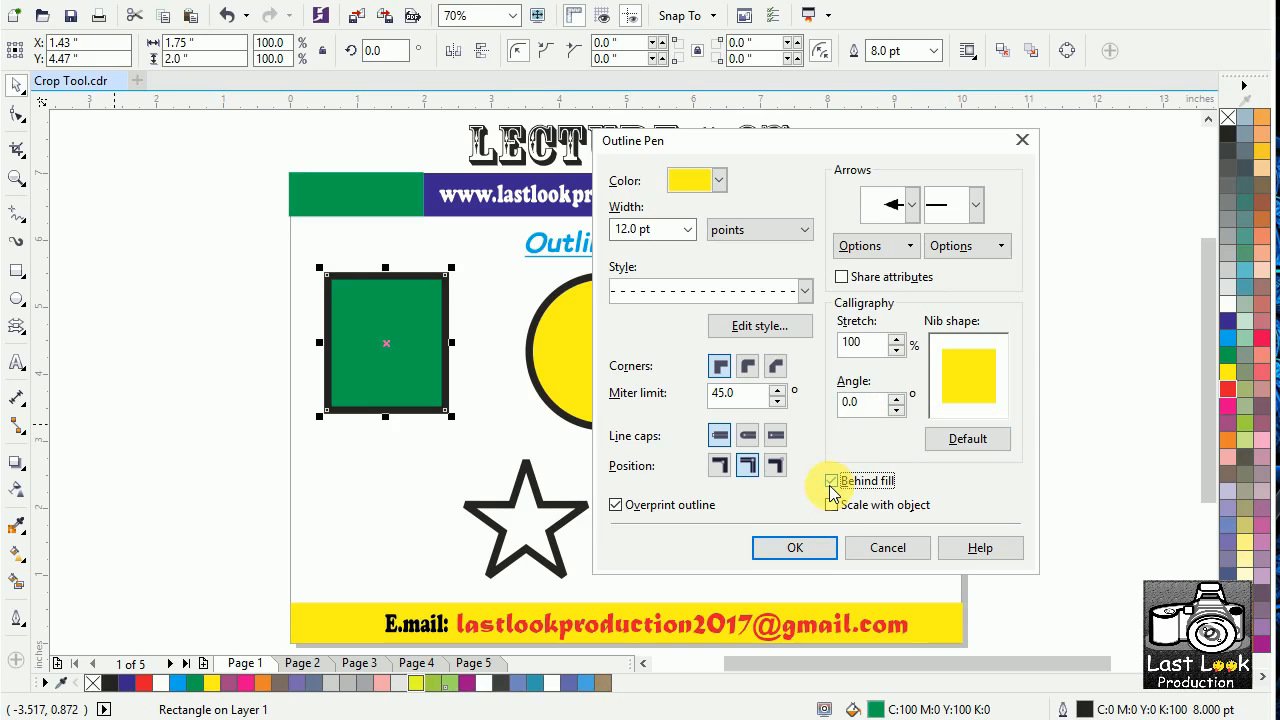
{"action": "left_click", "coordinate": [831, 482]}
{"action": "left_click", "coordinate": [831, 507]}
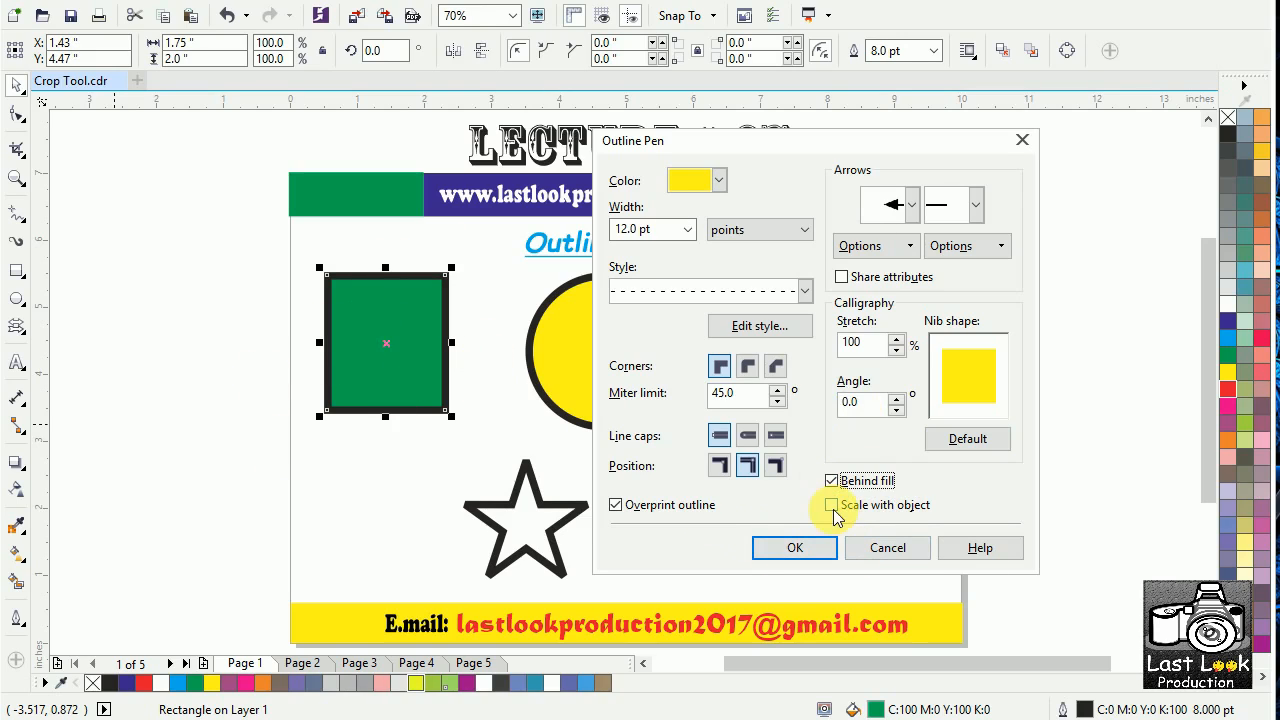
{"action": "left_click", "coordinate": [831, 482]}
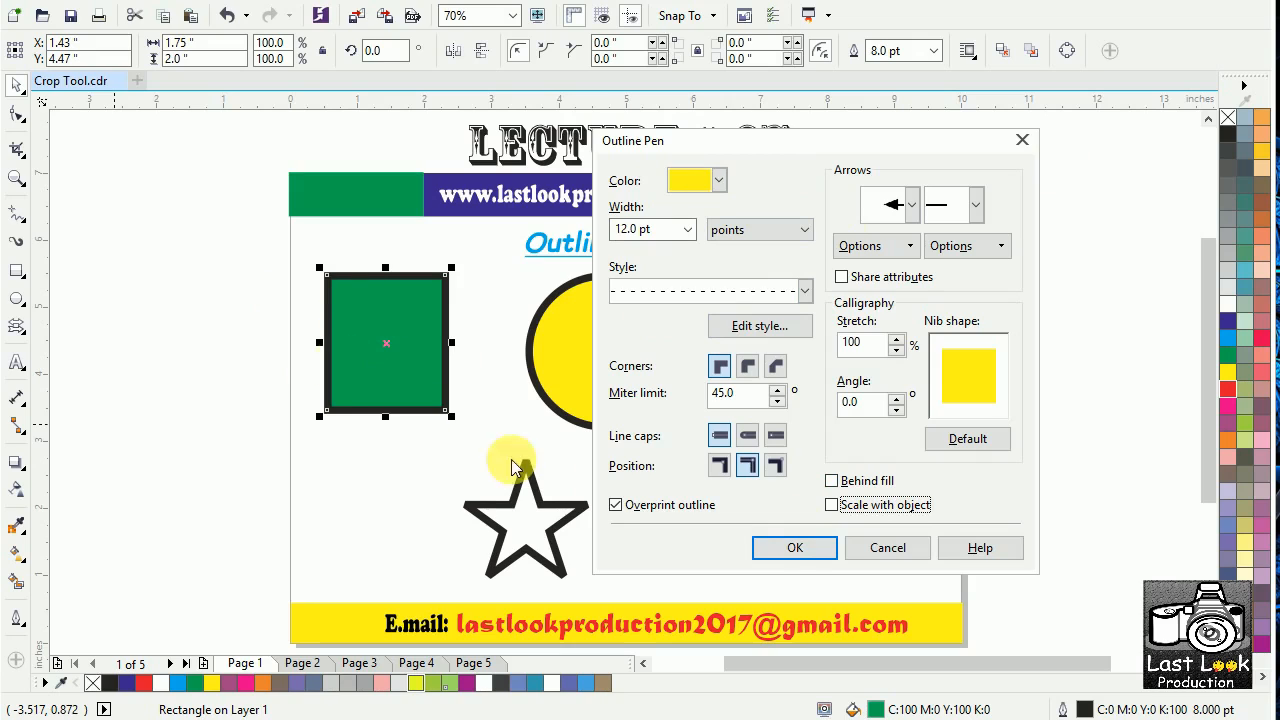
{"action": "left_click", "coordinate": [792, 548]}
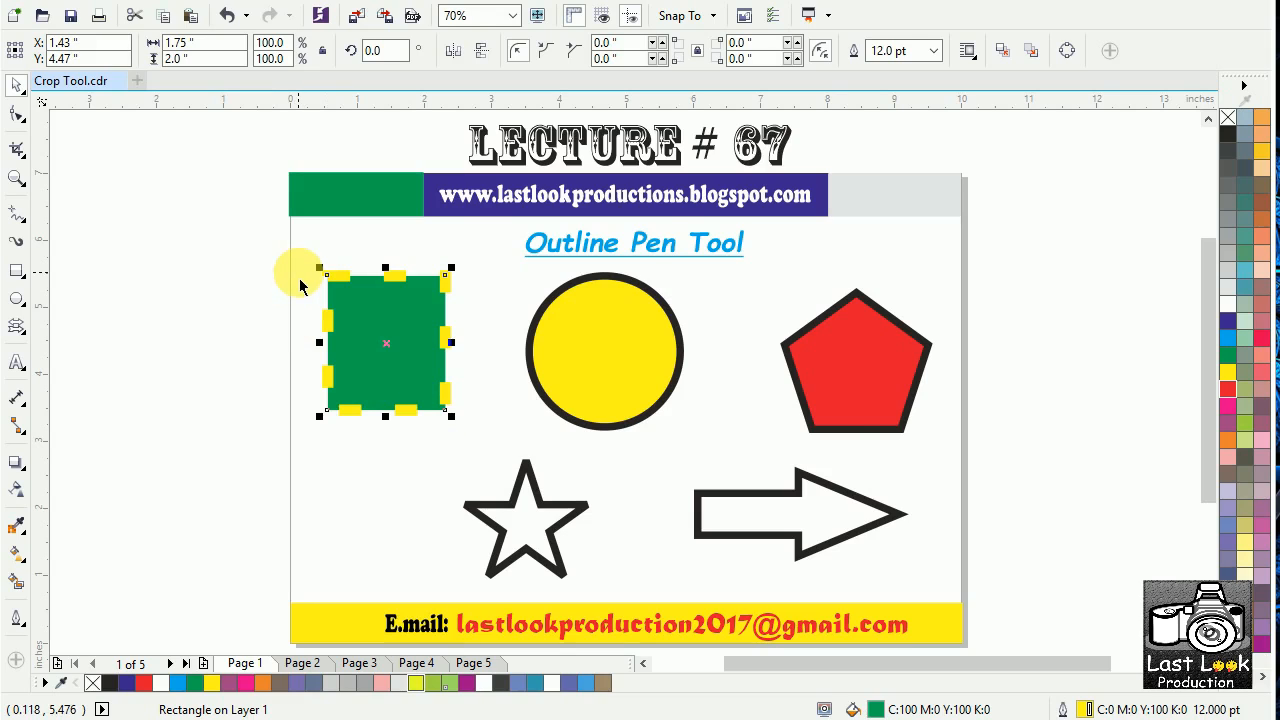
Change the rectangle's outline to a solid line style with a width of 4 pt
{"action": "key", "text": "F12"}
{"action": "left_click_drag", "start_coordinate": [586, 130], "coordinate": [750, 142]}
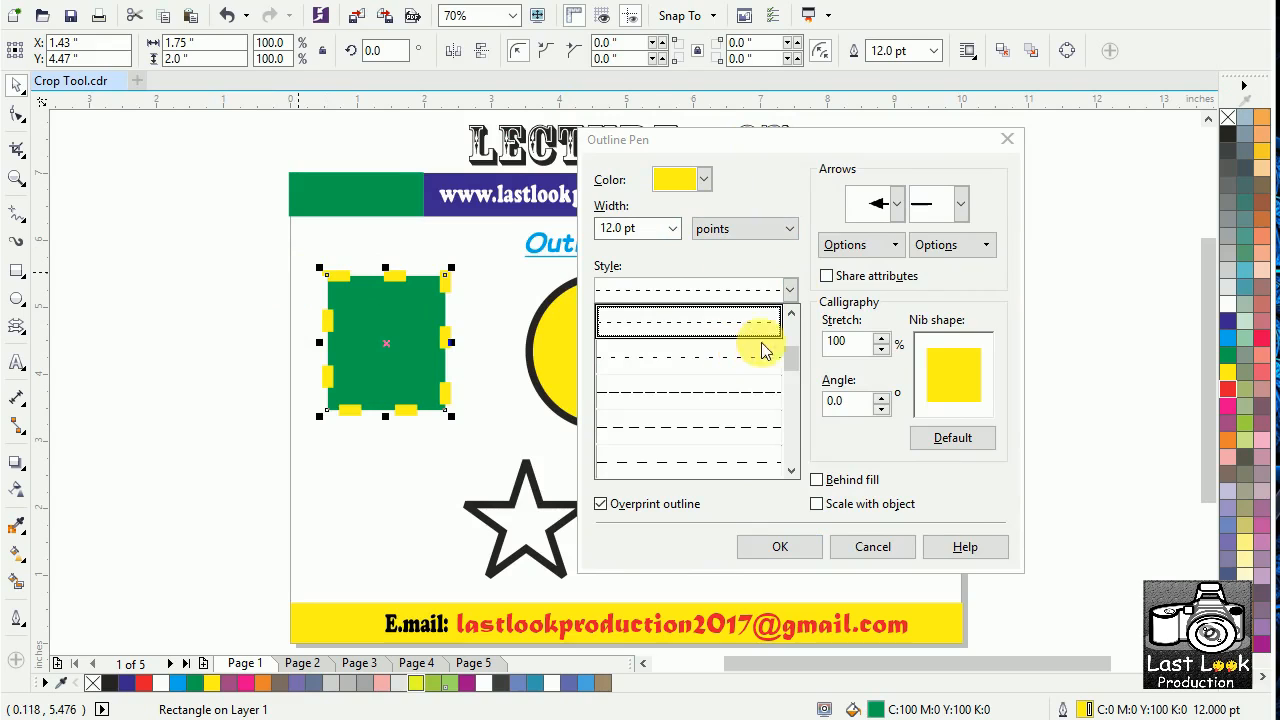
{"action": "scroll", "coordinate": [706, 323], "scroll_direction": "up", "scroll_amount": 1}
{"action": "left_click", "coordinate": [706, 320]}
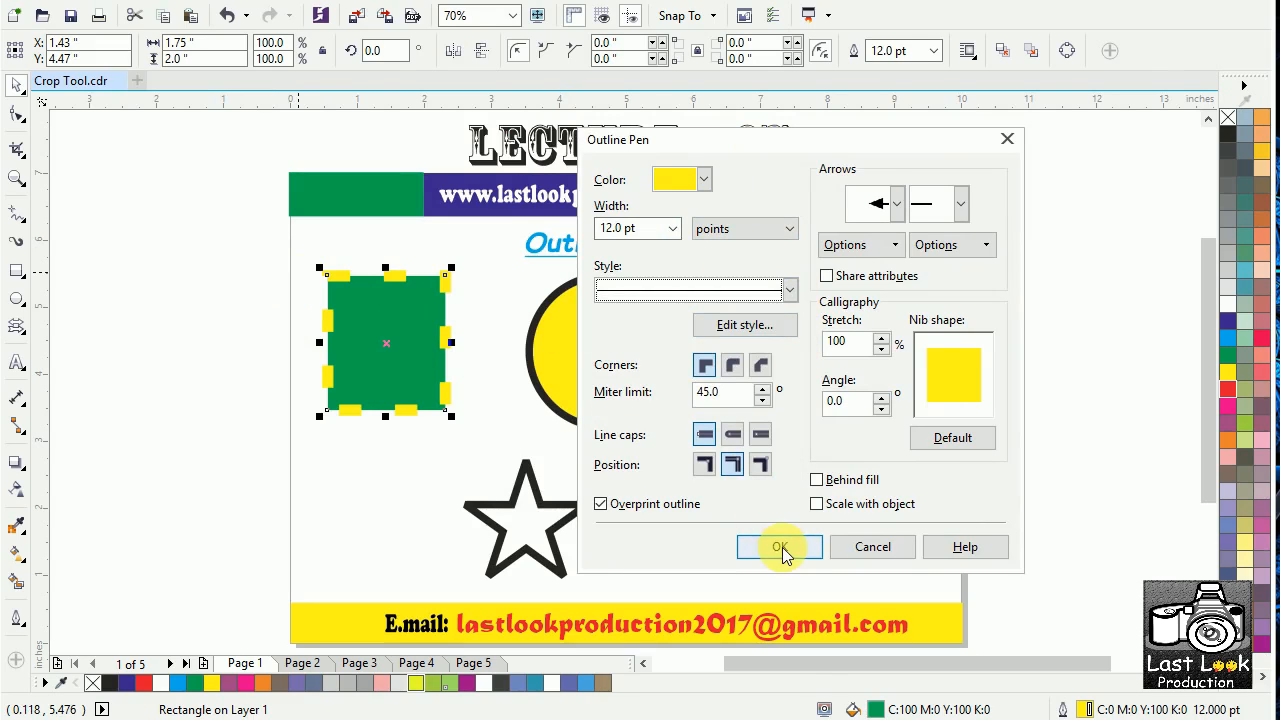
{"action": "left_click", "coordinate": [672, 229]}
{"action": "left_click", "coordinate": [652, 373]}
{"action": "left_click", "coordinate": [780, 546]}
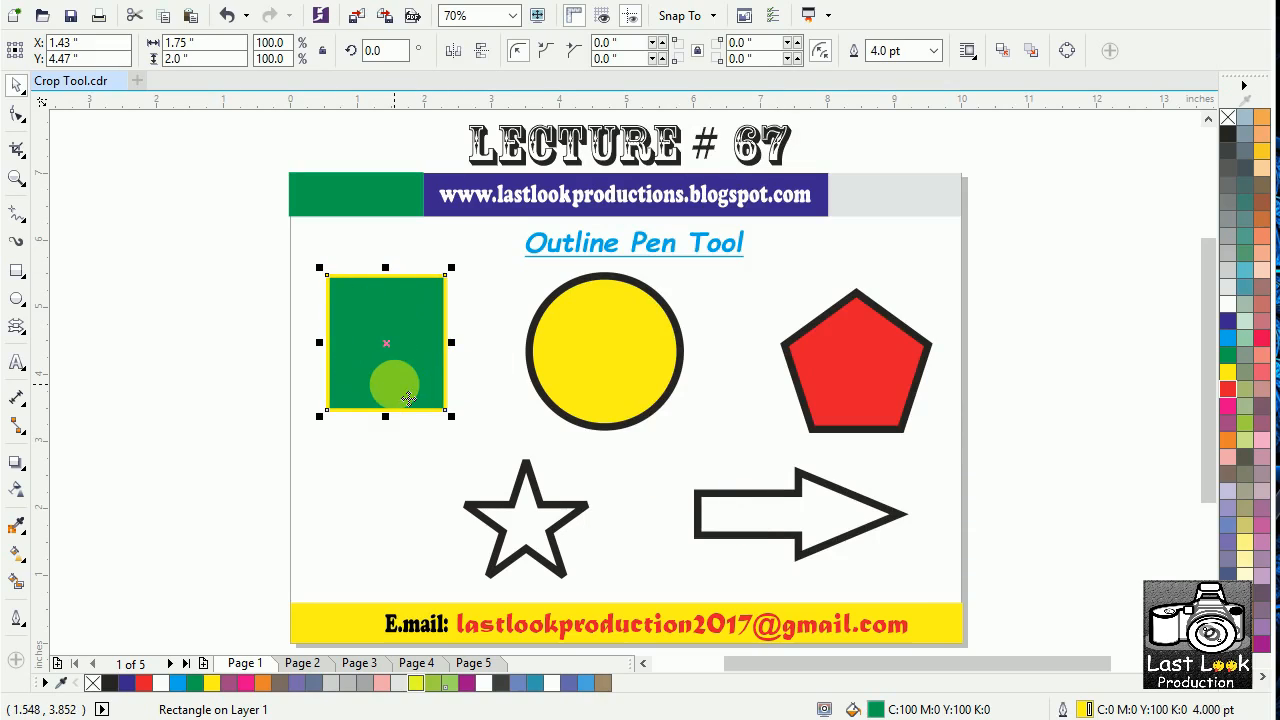
Recolour the rectangle's outline bright red with the Outline Color command
{"action": "left_click", "coordinate": [16, 618]}
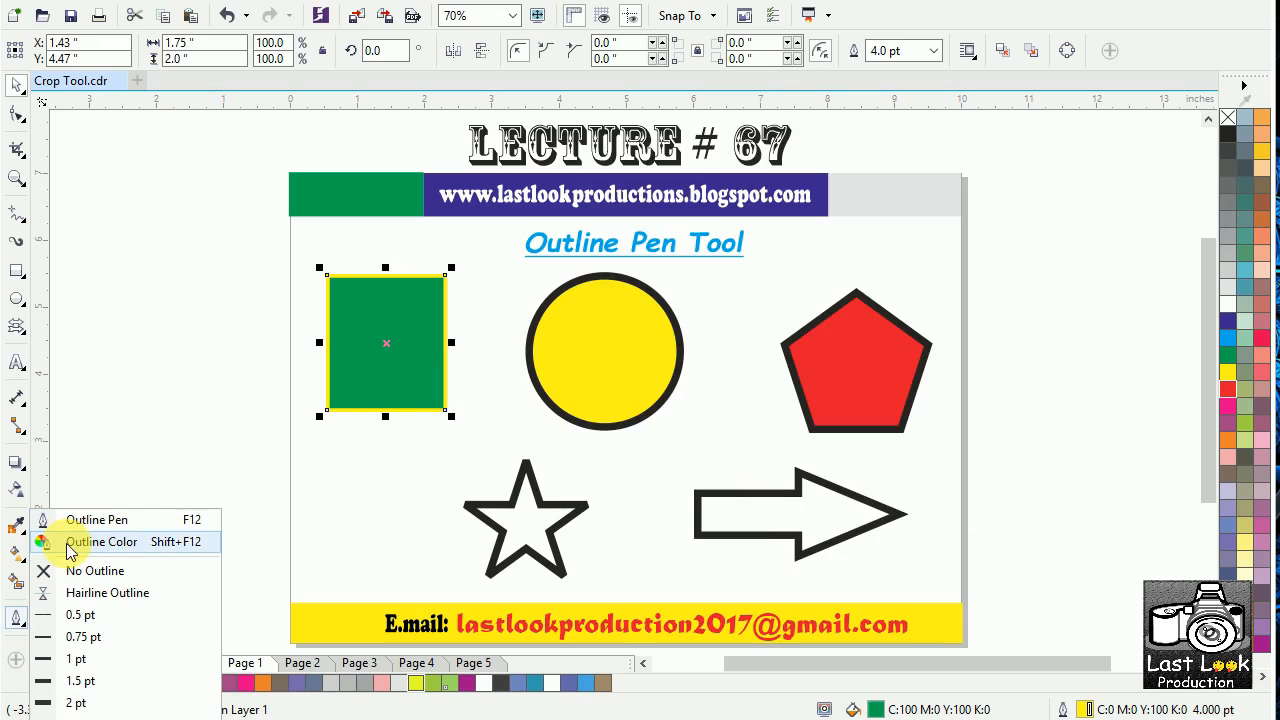
{"action": "left_click", "coordinate": [100, 541]}
{"action": "left_click_drag", "start_coordinate": [600, 134], "coordinate": [922, 48]}
{"action": "left_click_drag", "start_coordinate": [951, 140], "coordinate": [843, 357]}
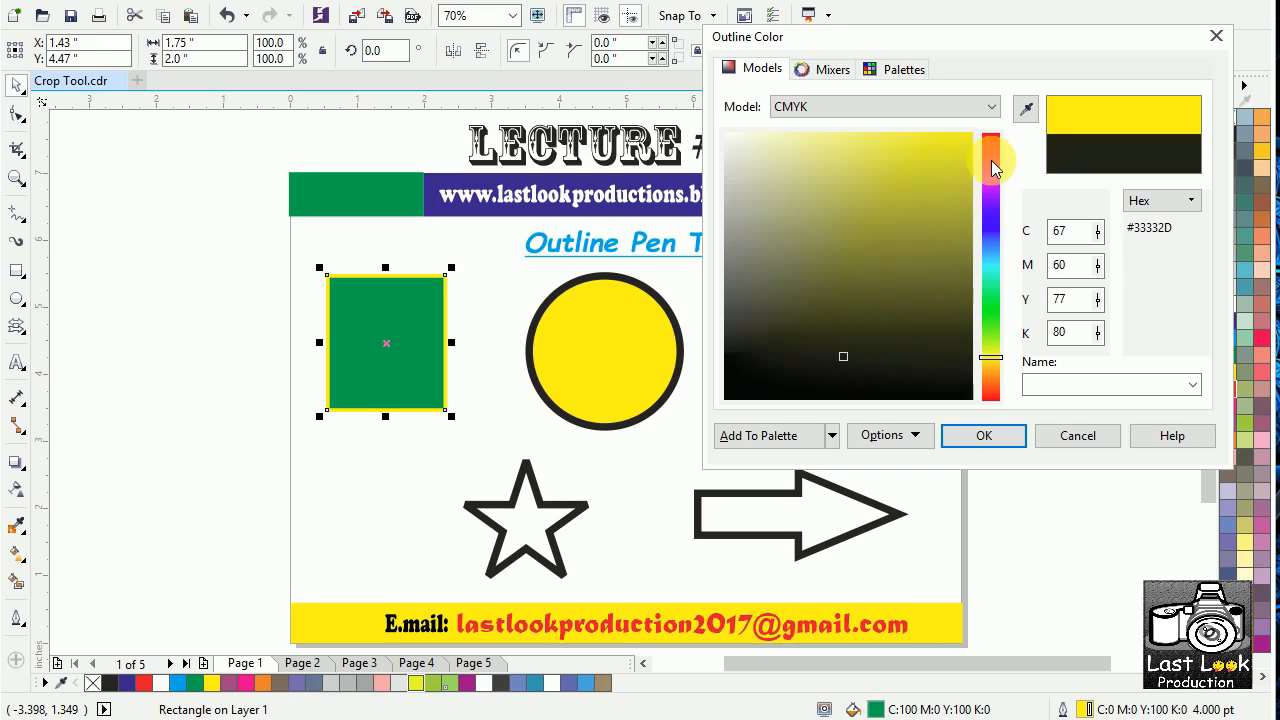
{"action": "left_click_drag", "start_coordinate": [992, 162], "coordinate": [993, 128]}
{"action": "left_click_drag", "start_coordinate": [904, 205], "coordinate": [972, 133]}
{"action": "left_click", "coordinate": [970, 435]}
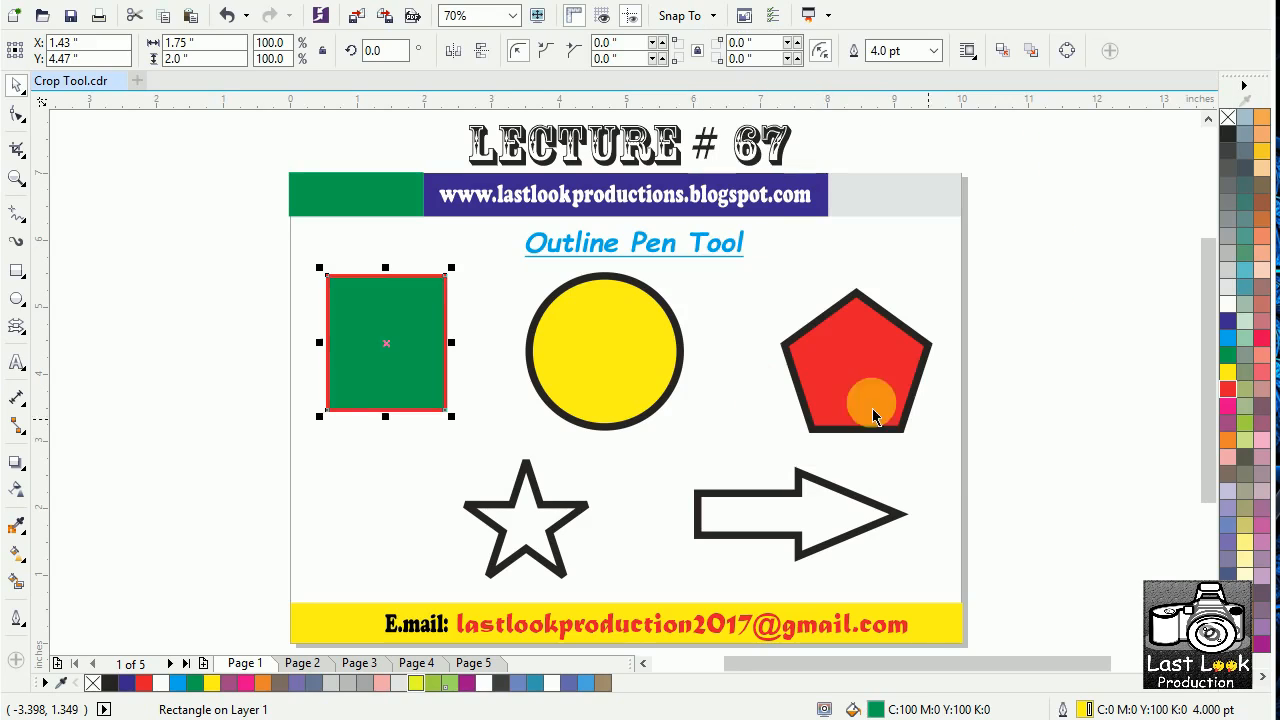
Select the yellow circle and pick the pinkish red C 0, M 100, Y 53, K 0 for its outline colour
{"action": "left_click", "coordinate": [622, 358]}
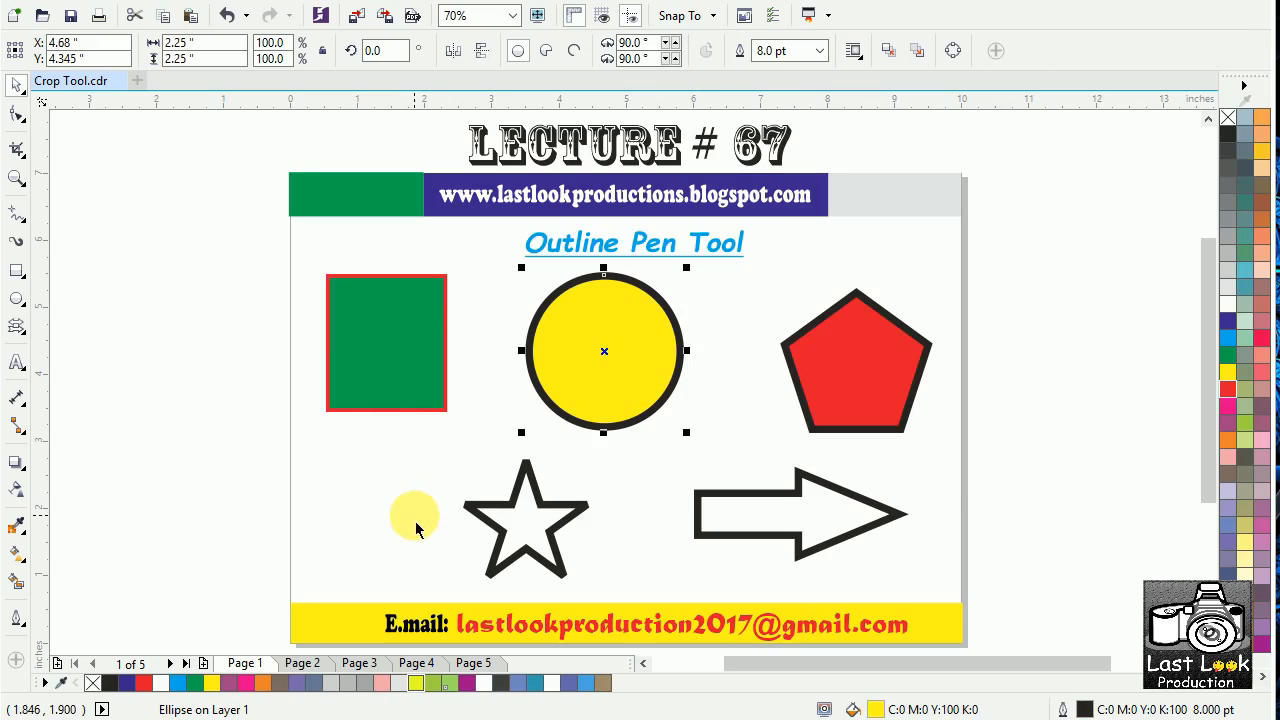
{"action": "key", "text": "shift+F12"}
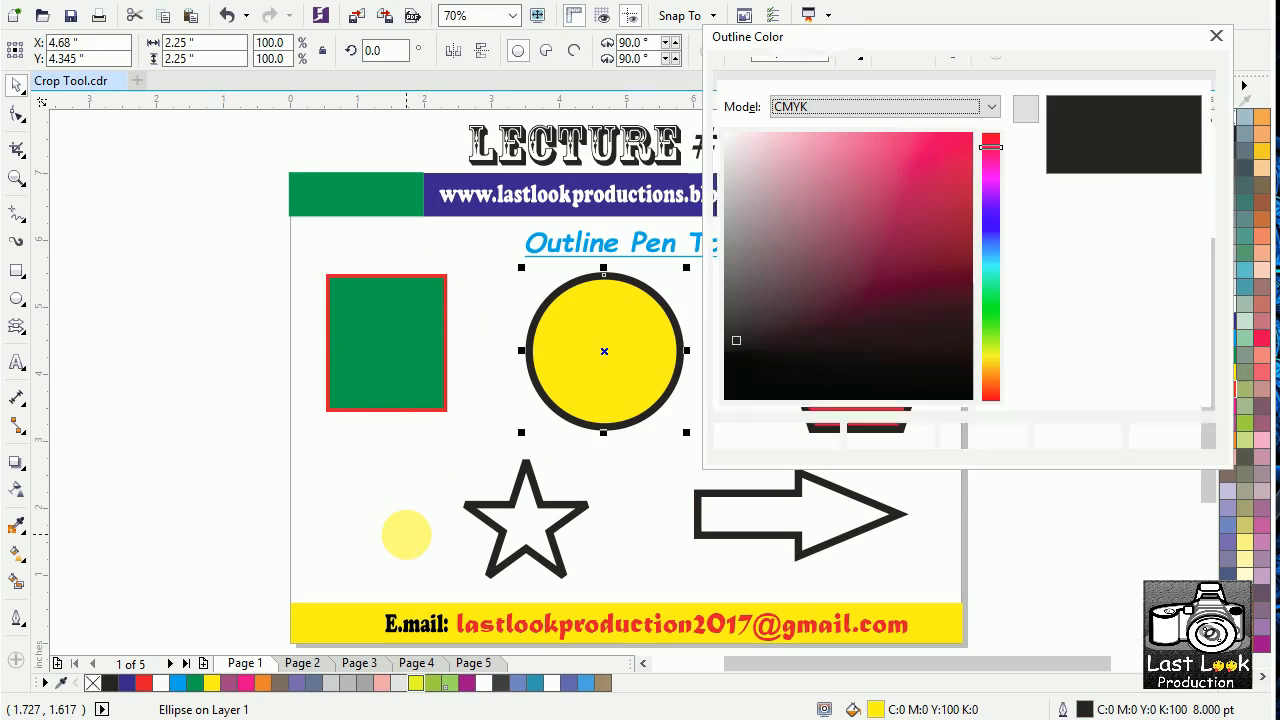
{"action": "left_click", "coordinate": [962, 134]}
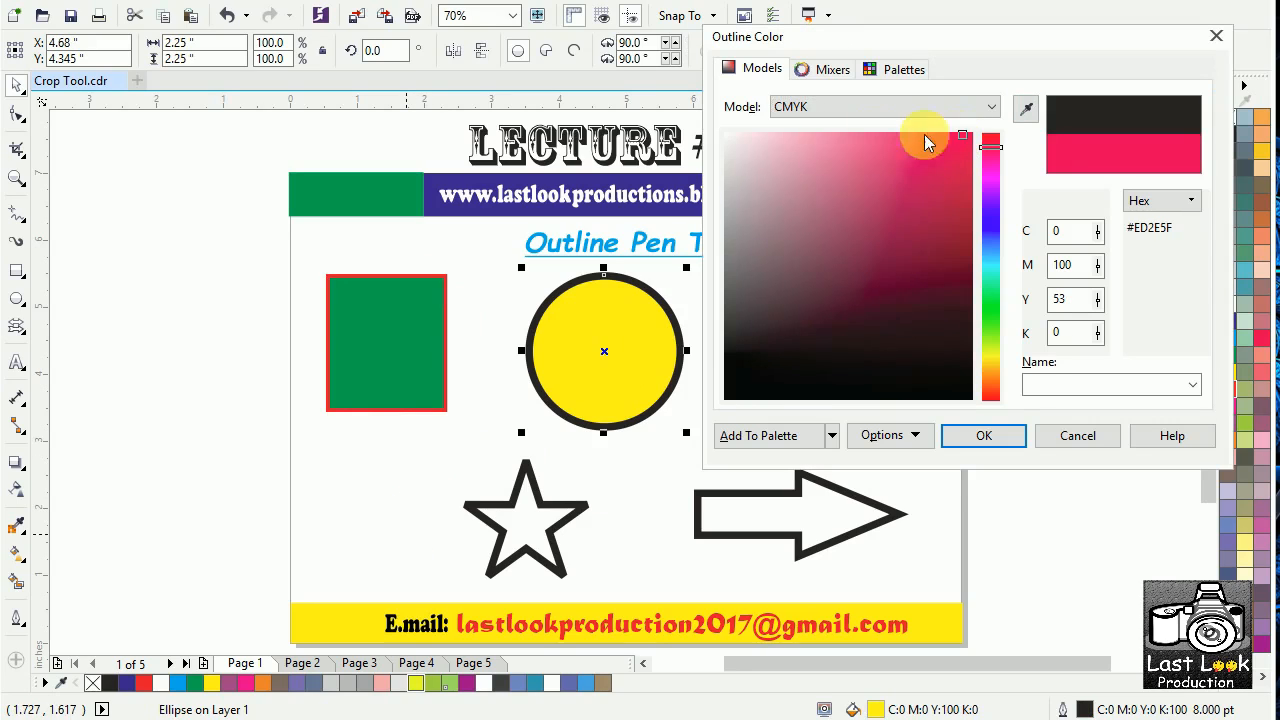
Examine the colour models available for the outline colour, keeping CMYK as the model
{"action": "left_click", "coordinate": [822, 107]}
{"action": "left_click", "coordinate": [814, 157]}
{"action": "left_click", "coordinate": [862, 108]}
{"action": "left_click", "coordinate": [819, 141]}
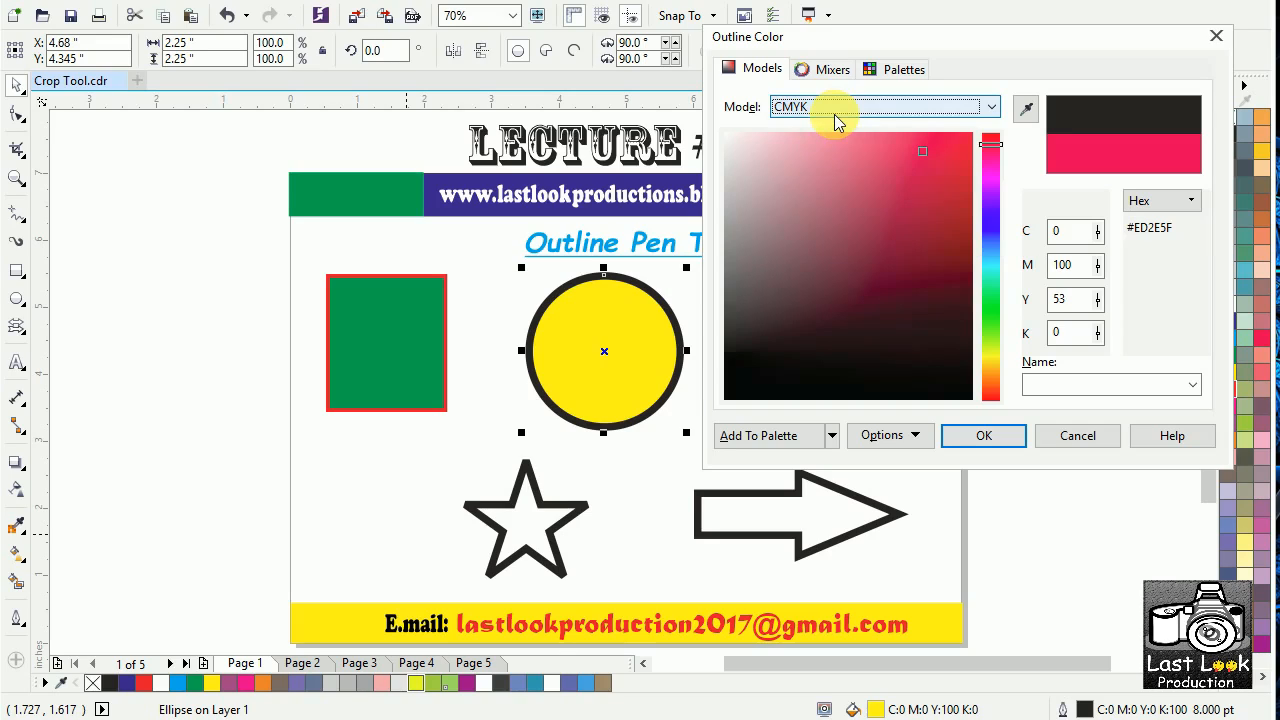
{"action": "left_click", "coordinate": [978, 108]}
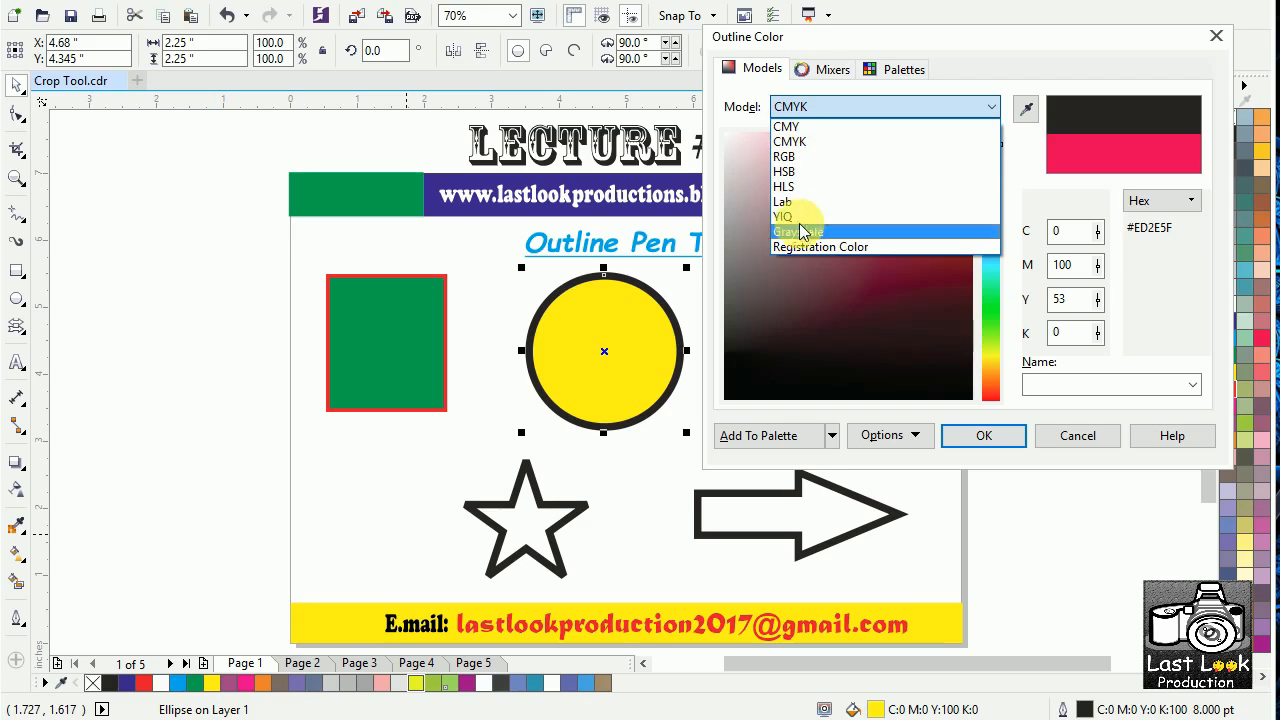
{"action": "left_click", "coordinate": [831, 139]}
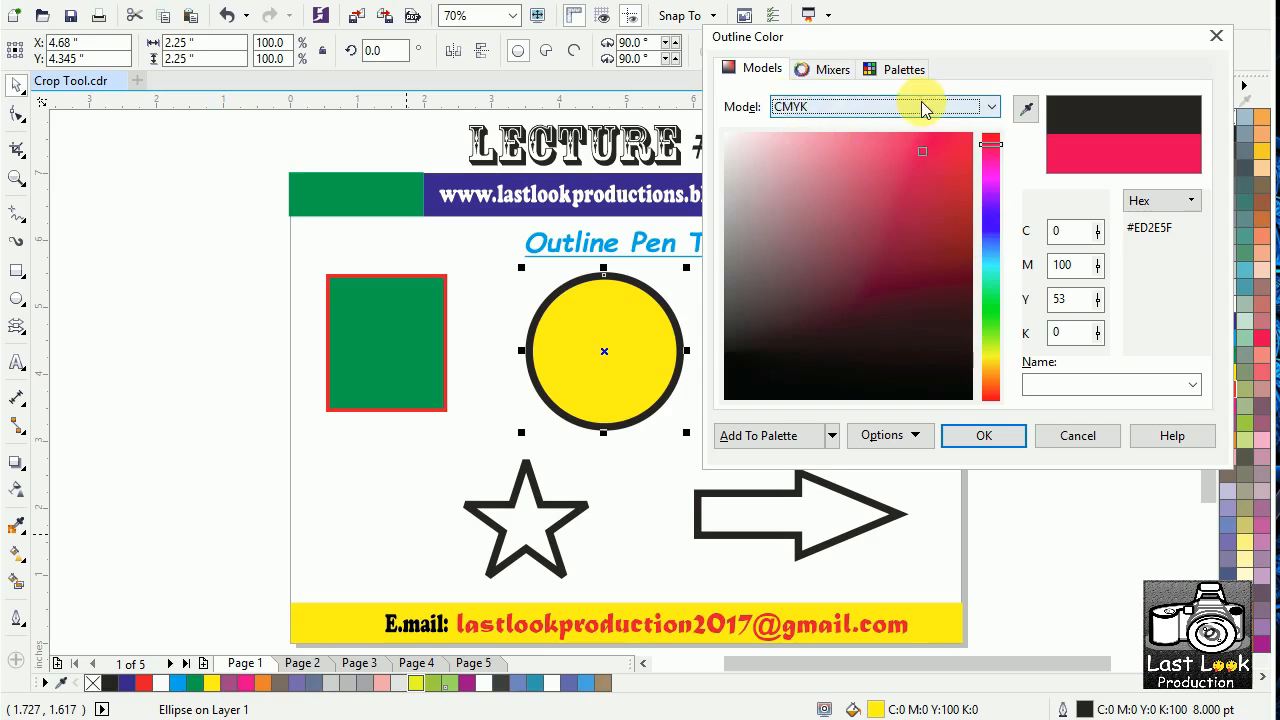
{"action": "left_click", "coordinate": [855, 108]}
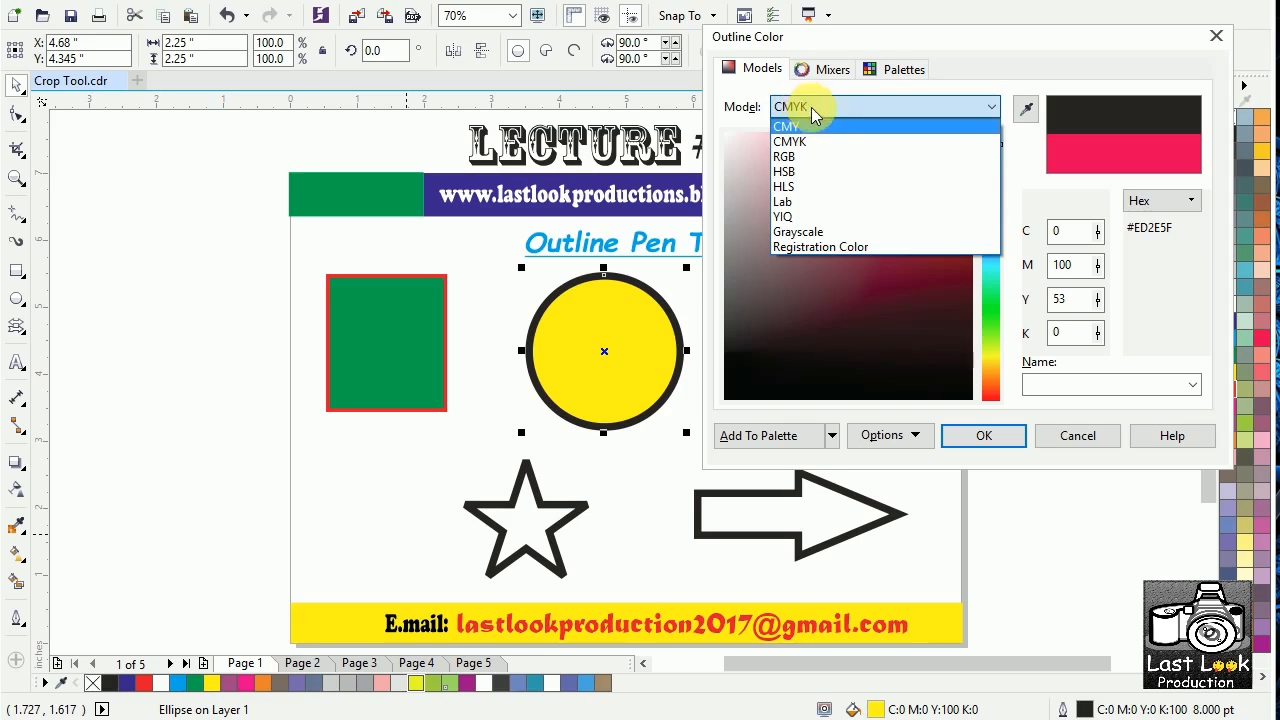
{"action": "left_click", "coordinate": [834, 106]}
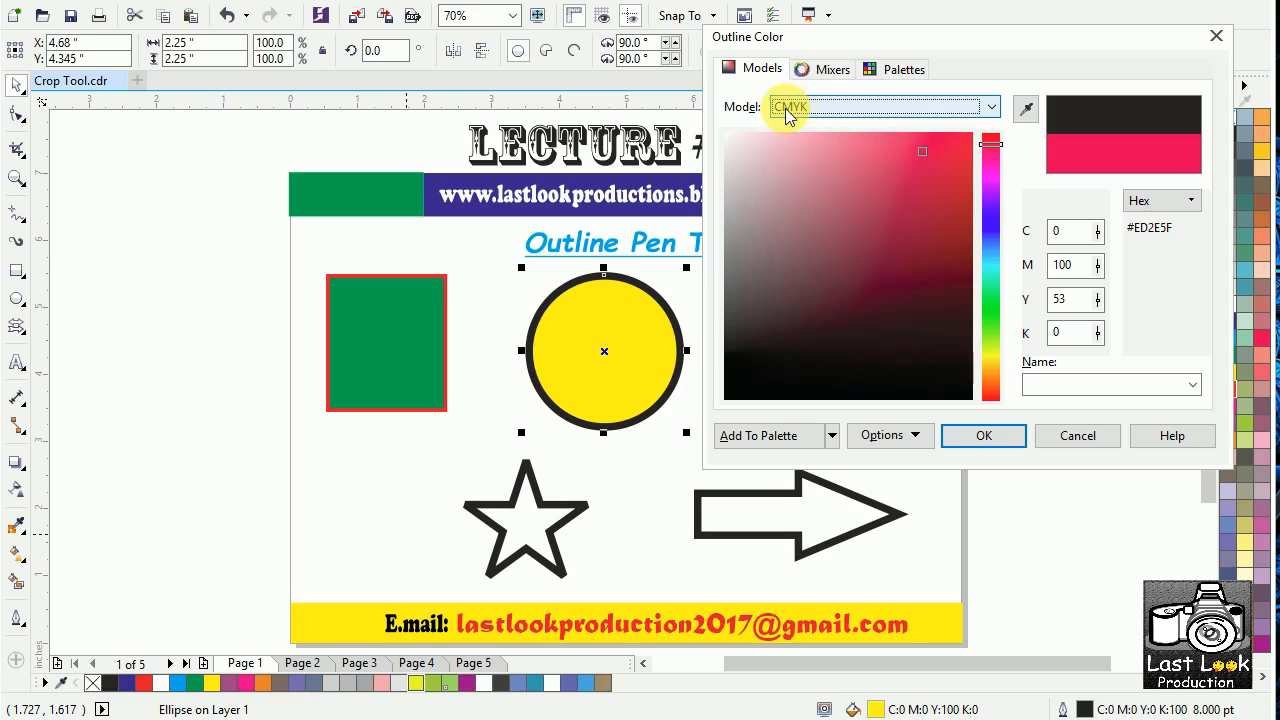
Set the circle's outline colour to the red C 0, M 100, Y 80, K 0
{"action": "left_click", "coordinate": [934, 156]}
{"action": "left_click_drag", "start_coordinate": [980, 166], "coordinate": [998, 140]}
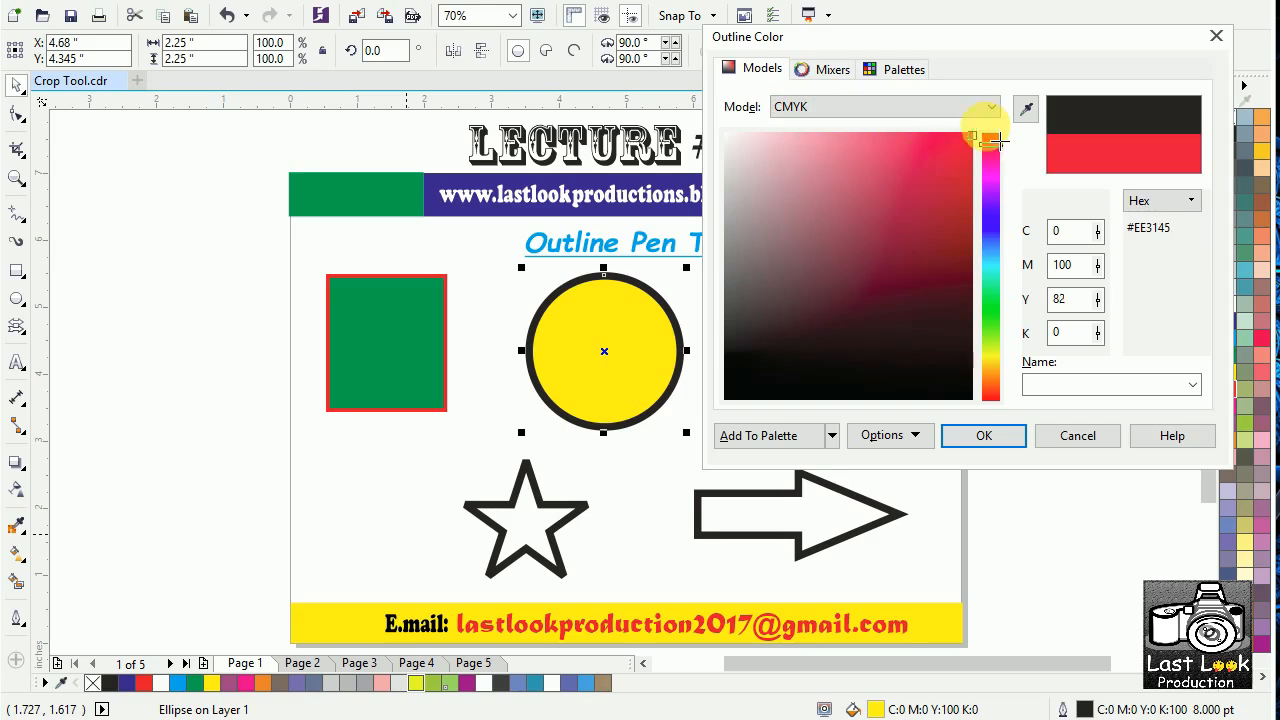
{"action": "left_click", "coordinate": [982, 436]}
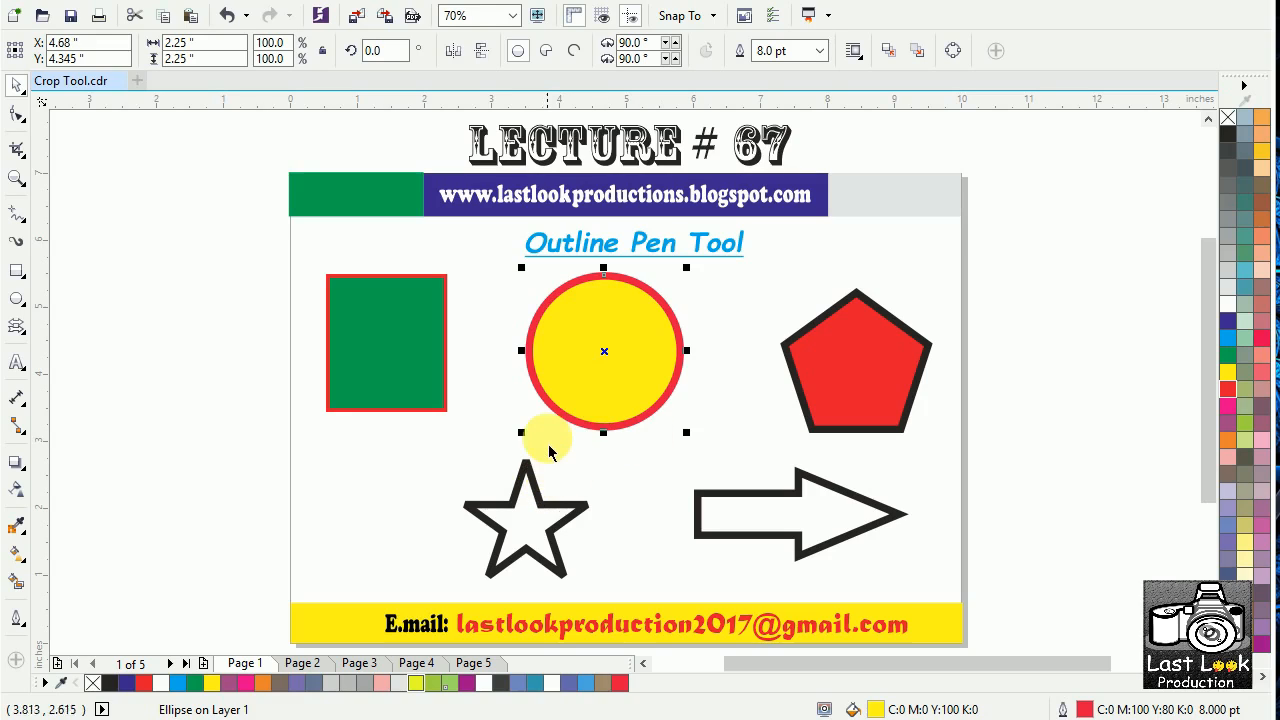
Use the colour mixer's Pentagon harmony to choose the green C 65, M 0, Y 100, K 0 for the circle's outline
{"action": "key", "text": "shift+F12"}
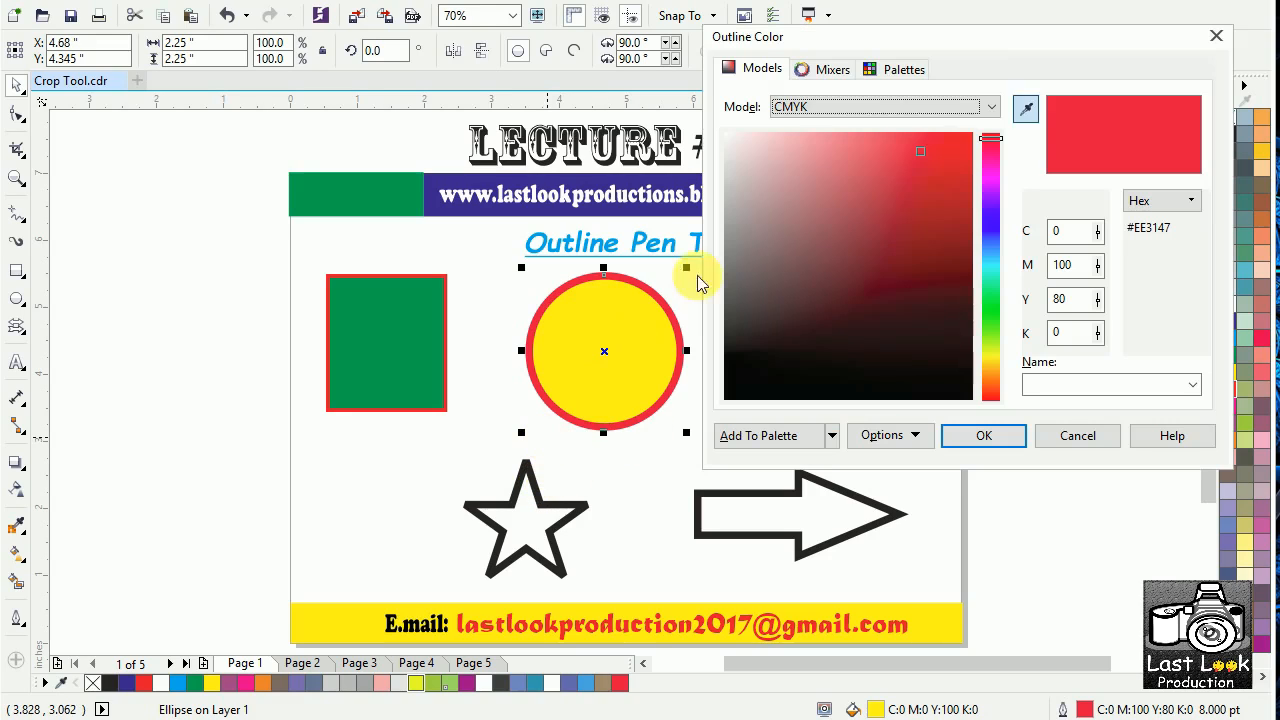
{"action": "left_click", "coordinate": [822, 68]}
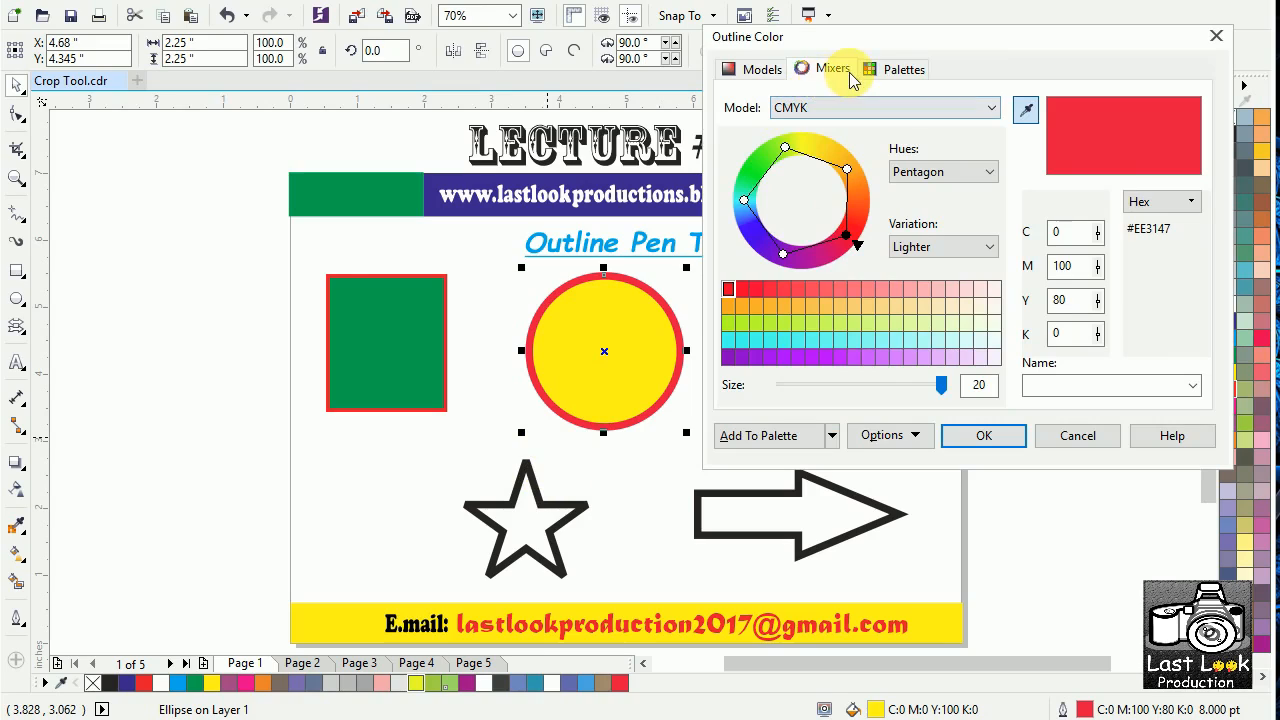
{"action": "left_click", "coordinate": [798, 306]}
{"action": "mouse_move", "coordinate": [808, 330]}
{"action": "left_mouse_down"}
{"action": "mouse_move", "coordinate": [951, 317]}
{"action": "mouse_move", "coordinate": [834, 297]}
{"action": "mouse_move", "coordinate": [805, 305]}
{"action": "left_mouse_up"}
{"action": "left_click", "coordinate": [785, 252]}
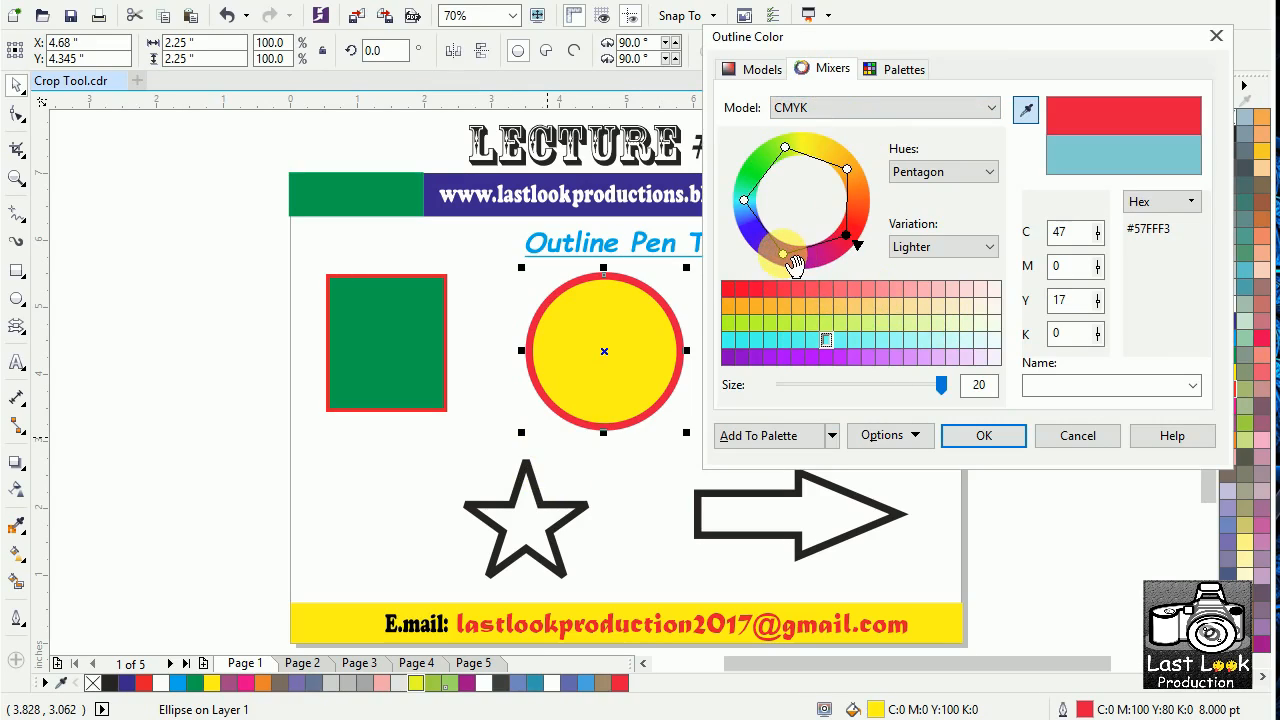
{"action": "left_click_drag", "start_coordinate": [793, 262], "coordinate": [790, 200]}
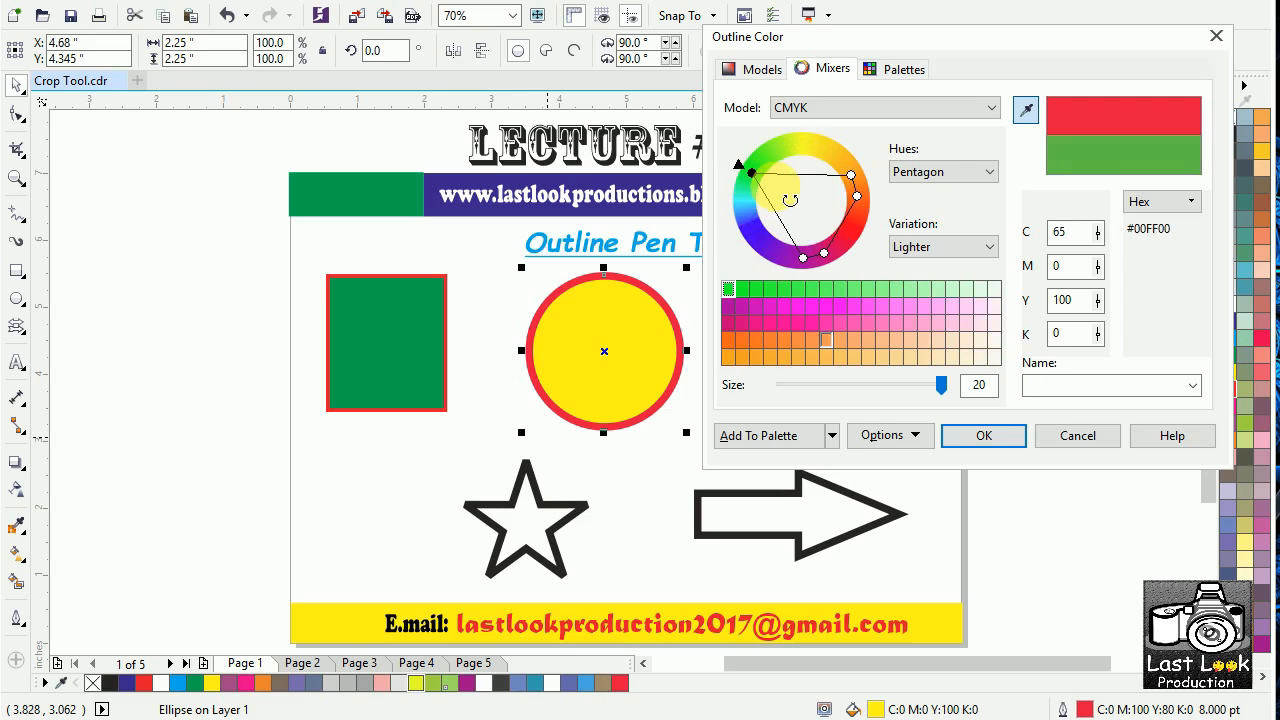
Browse the PANTONE solid coated palette for outline colours
{"action": "left_click", "coordinate": [900, 69]}
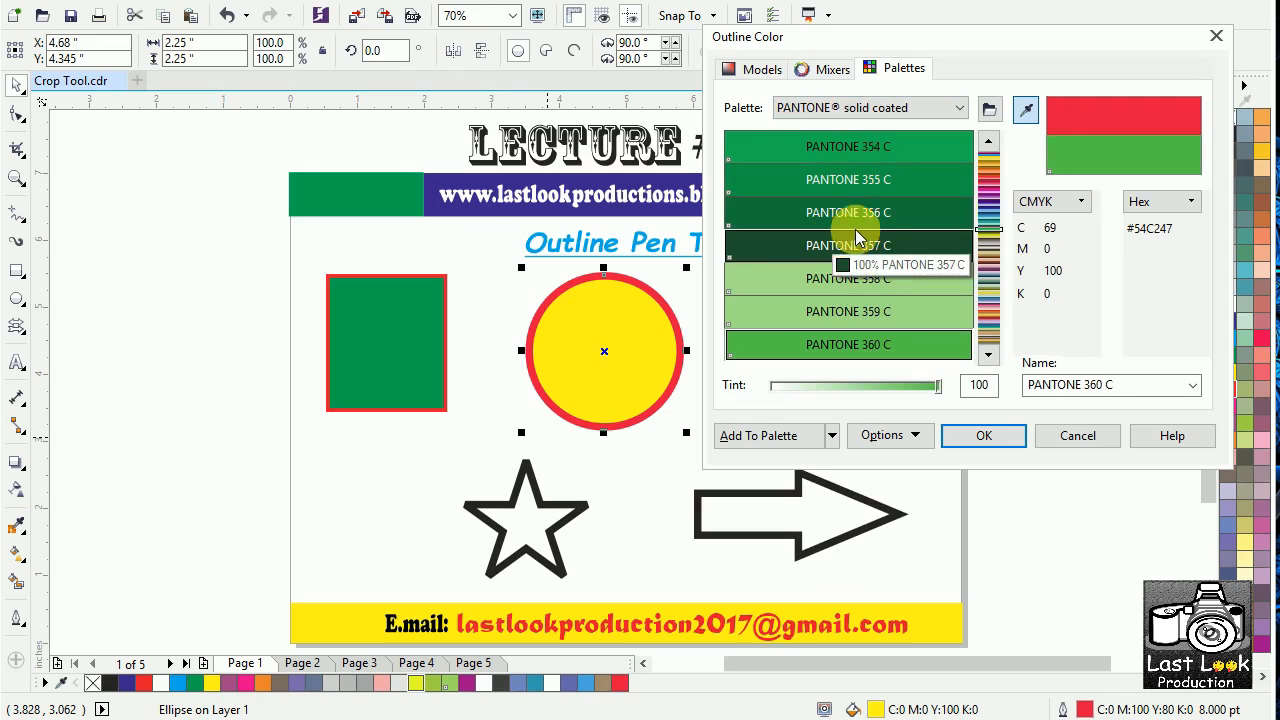
{"action": "left_click", "coordinate": [989, 165]}
{"action": "left_click", "coordinate": [989, 245]}
{"action": "left_click", "coordinate": [988, 320]}
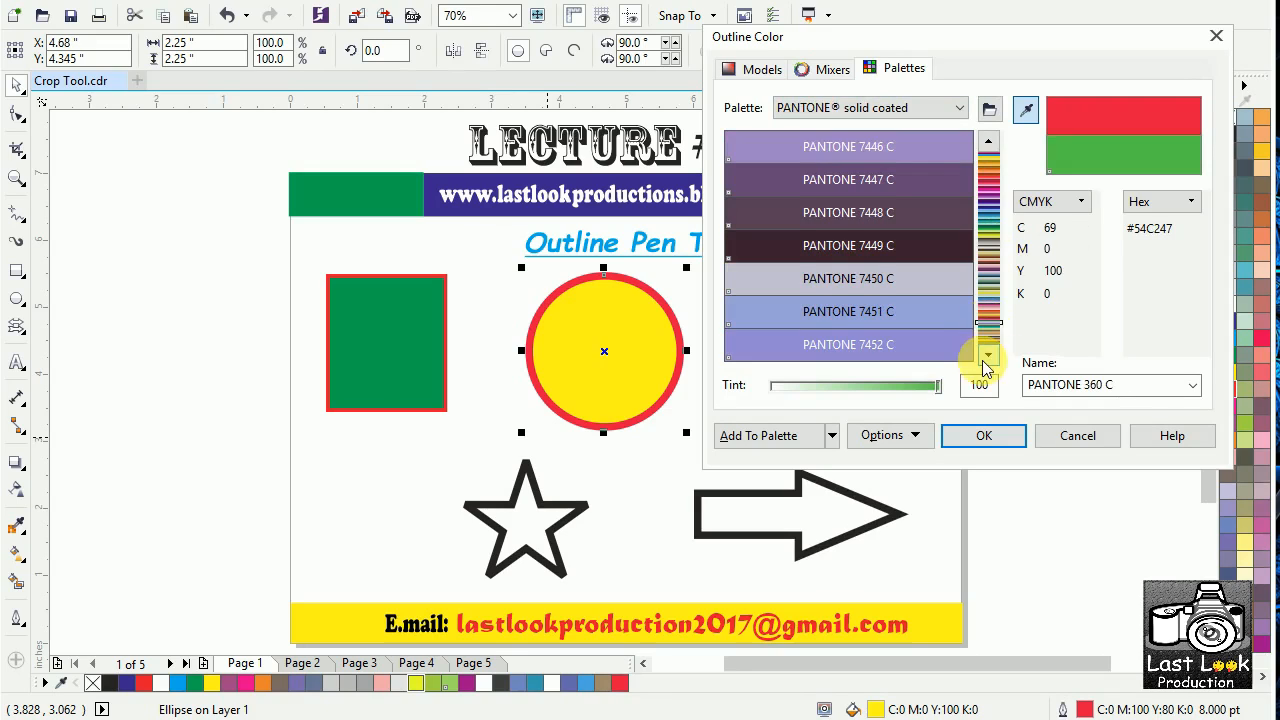
{"action": "left_click", "coordinate": [985, 358]}
Highlight the hexadecimal value of the chosen palette colour to examine it
{"action": "left_click", "coordinate": [1173, 208]}
{"action": "left_click", "coordinate": [1174, 214]}
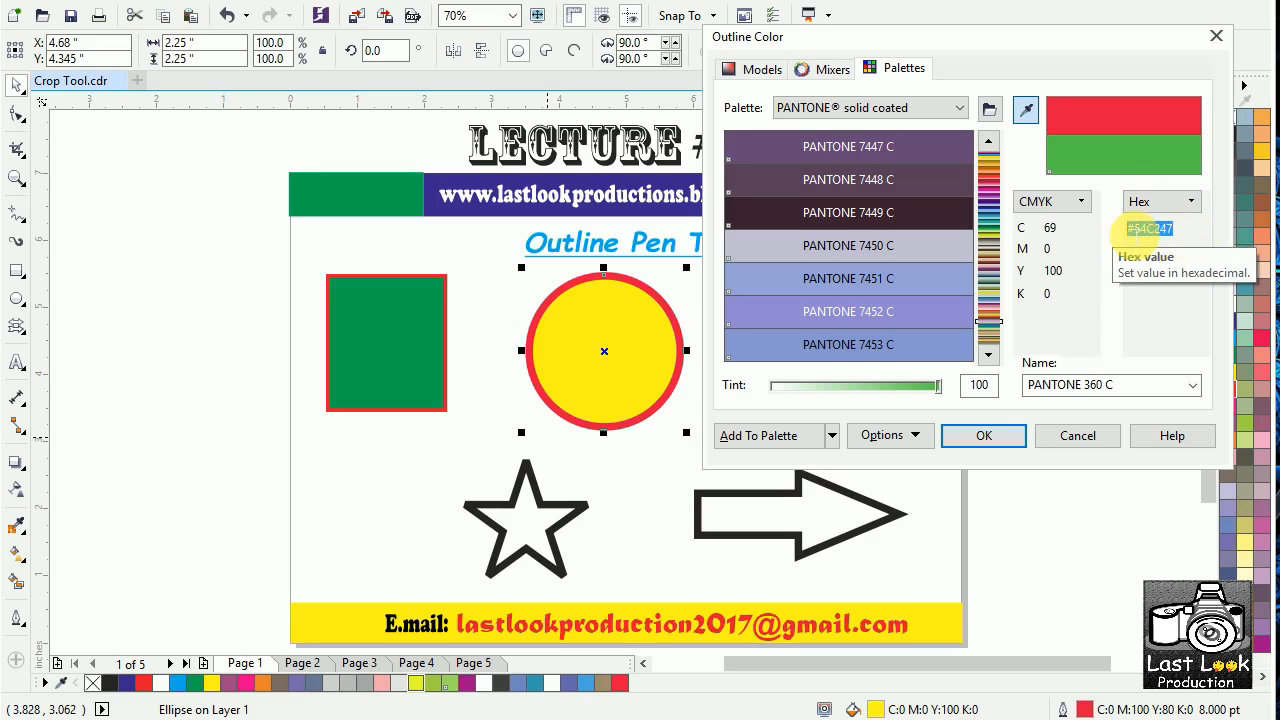
{"action": "left_click_drag", "start_coordinate": [1180, 232], "coordinate": [1112, 243]}
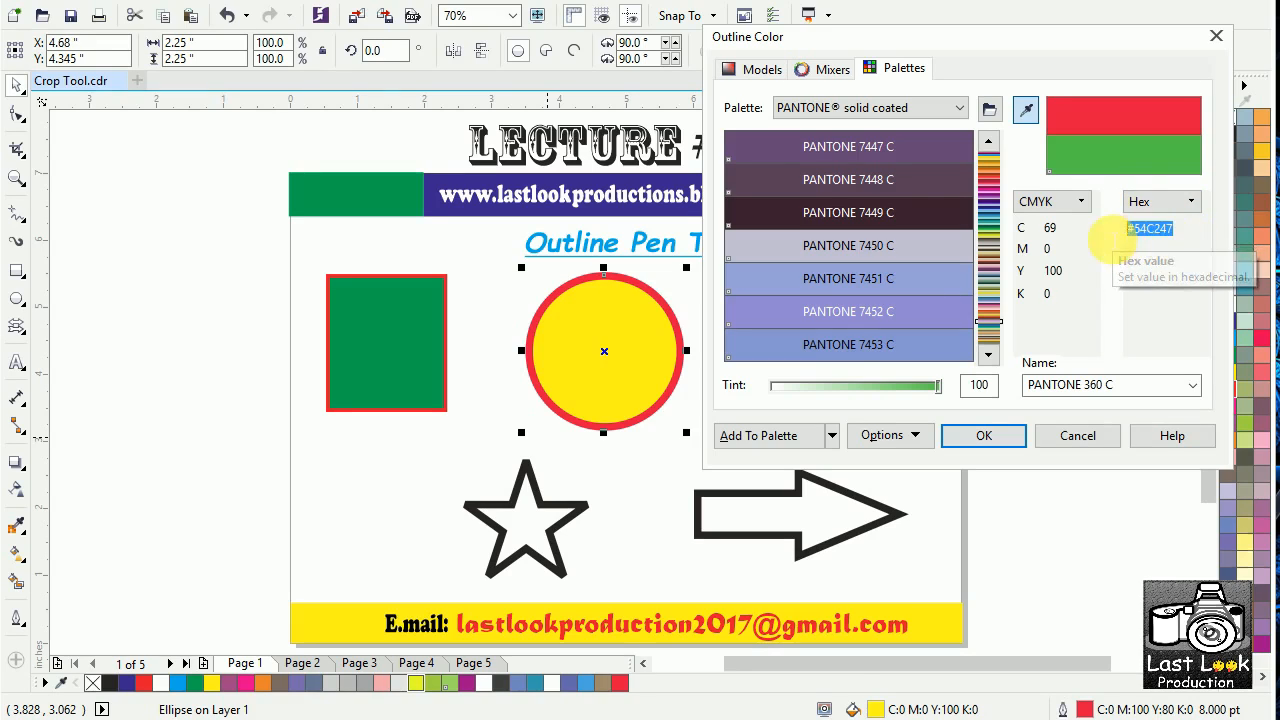
{"action": "left_click", "coordinate": [1190, 234]}
{"action": "left_click_drag", "start_coordinate": [1190, 234], "coordinate": [1091, 234]}
{"action": "left_click", "coordinate": [1186, 229]}
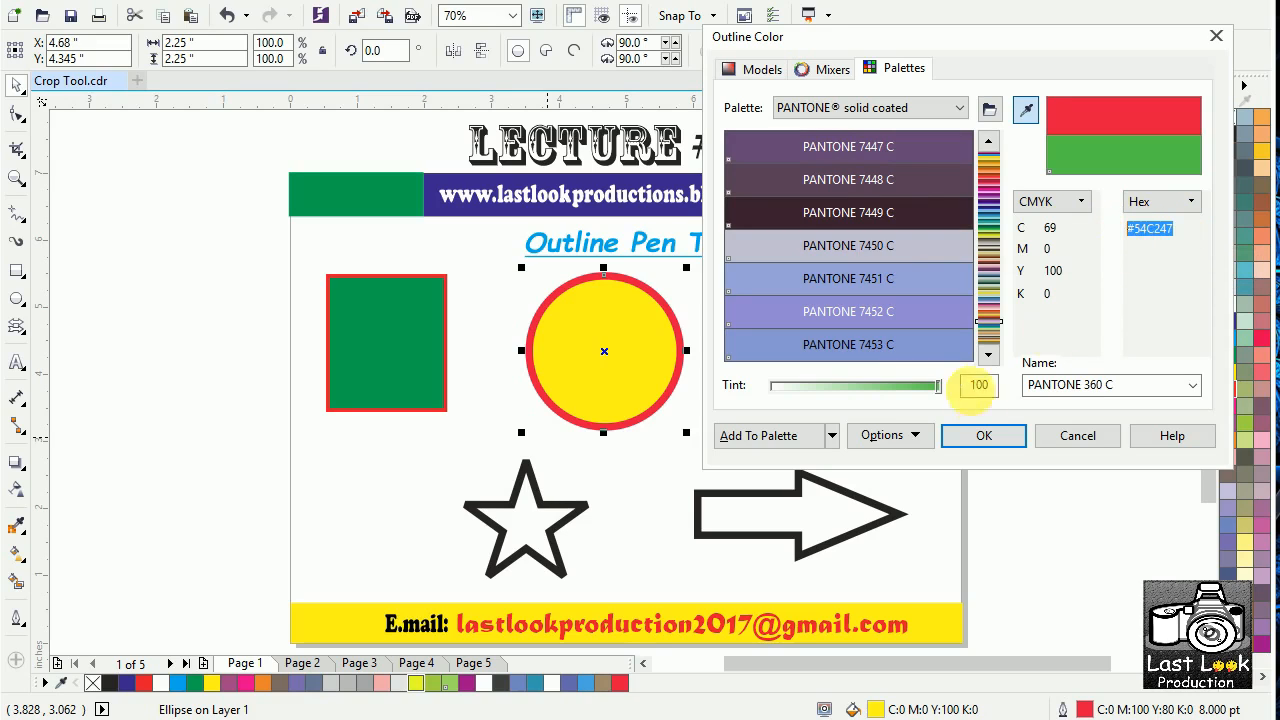
Review the Add To Palette choices and apply the green C 65, M 0, Y 100, K 0 to the circle's outline
{"action": "left_click", "coordinate": [882, 435]}
{"action": "left_click", "coordinate": [830, 438]}
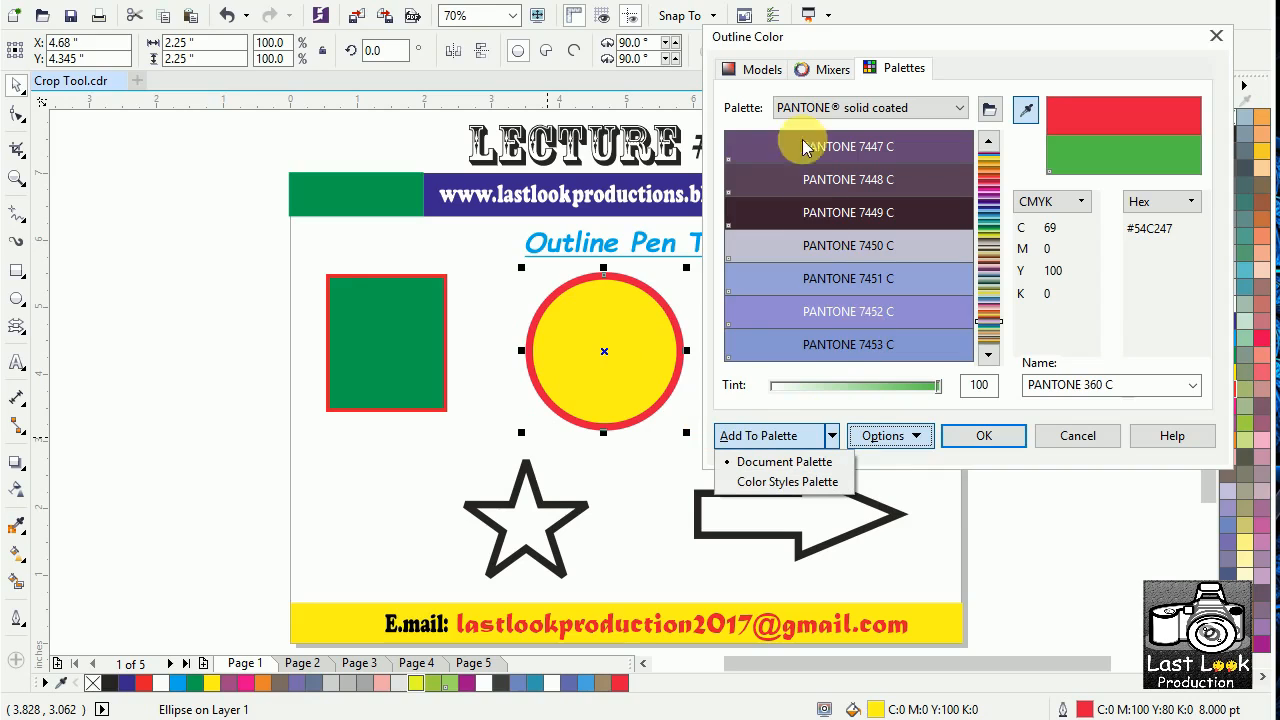
{"action": "left_click", "coordinate": [762, 69]}
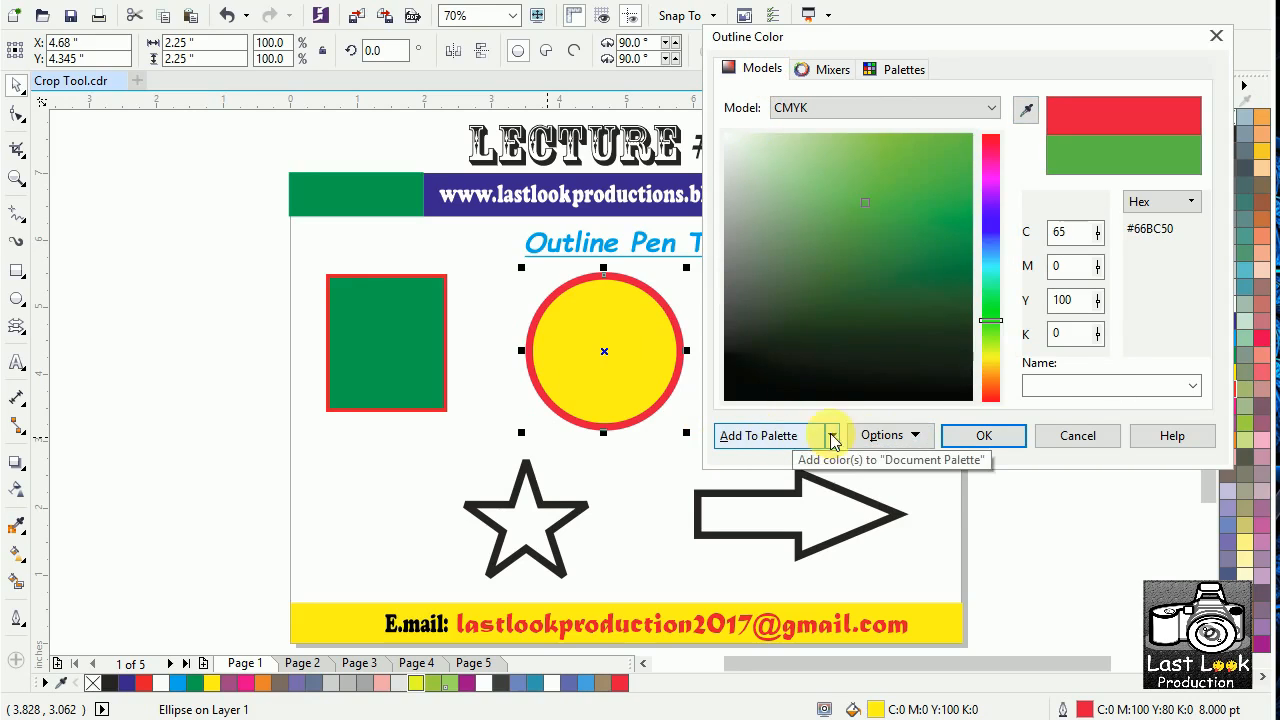
{"action": "left_click", "coordinate": [982, 435]}
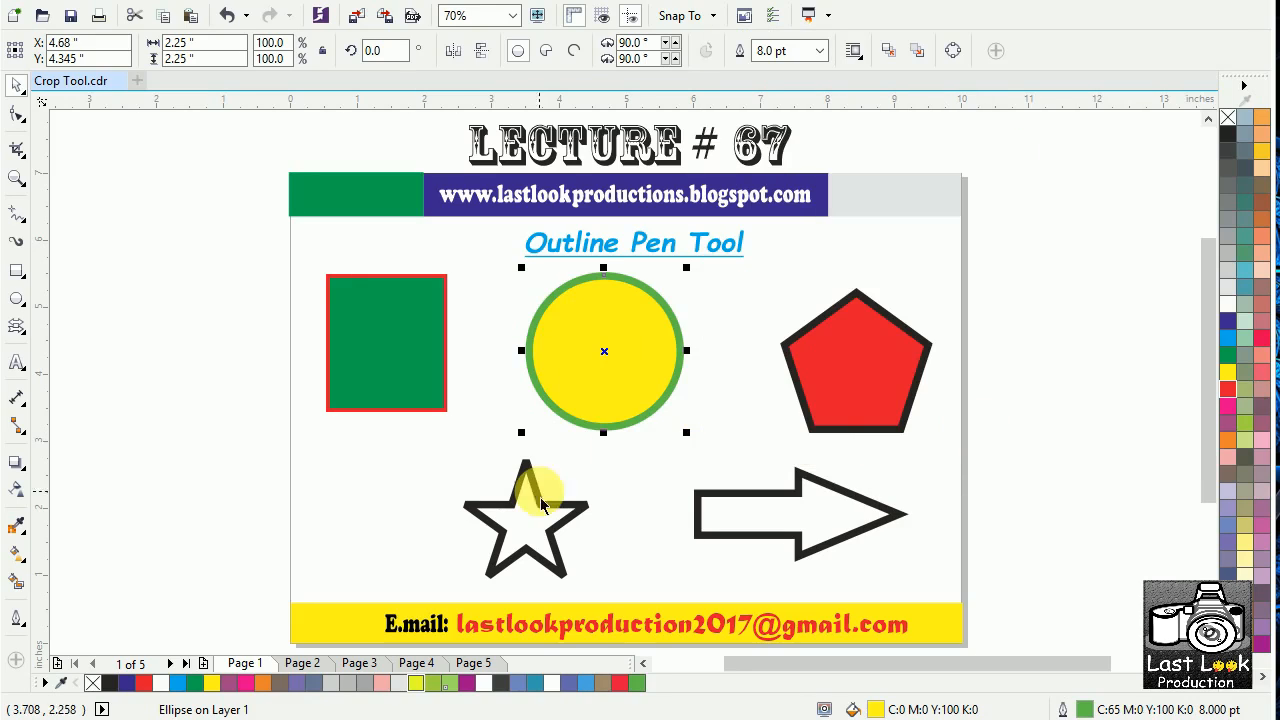
Open the Color docker and choose the red C 0, M 100, Y 100, K 0 in the CMYK model
{"action": "left_click", "coordinate": [18, 618]}
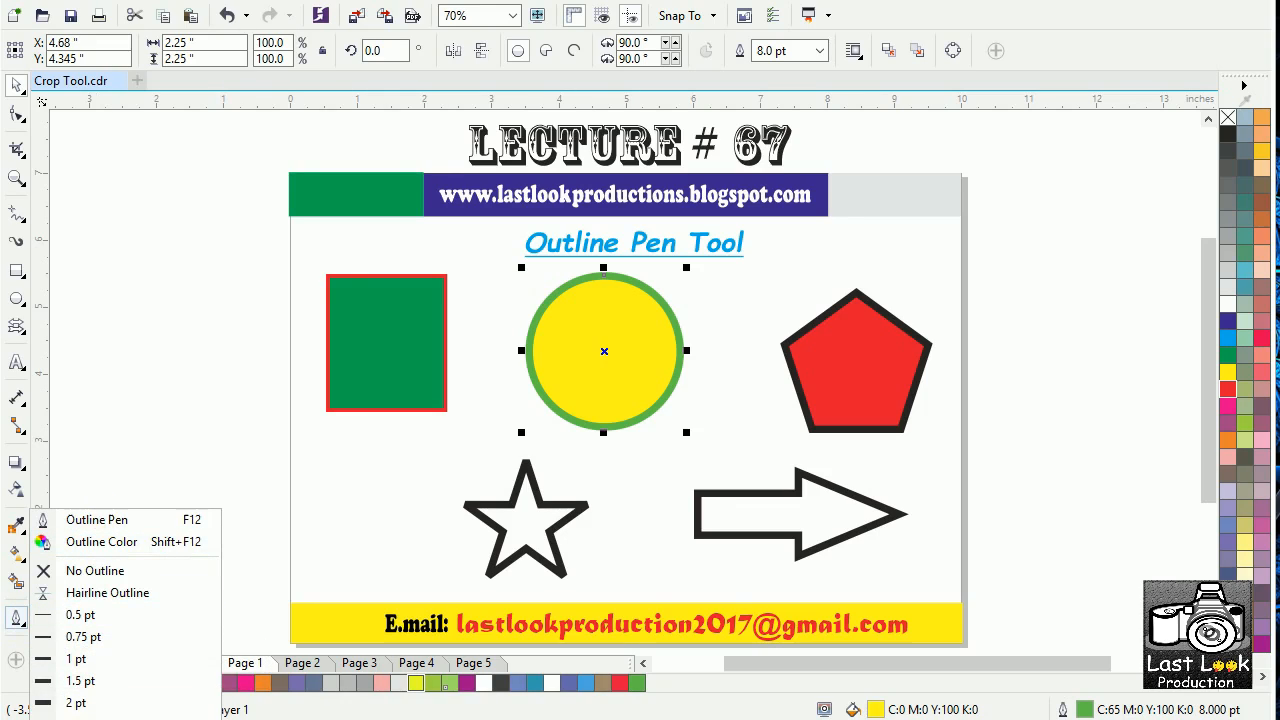
{"action": "left_click", "coordinate": [82, 718]}
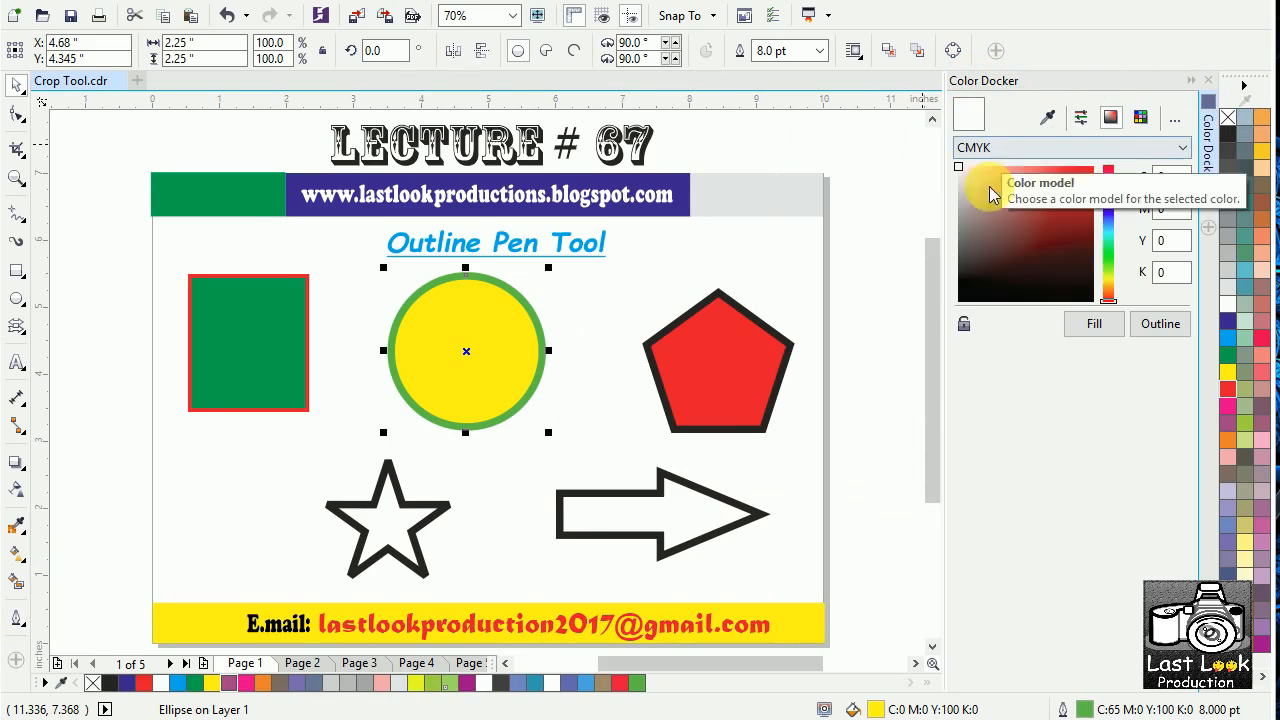
{"action": "left_click", "coordinate": [1091, 170]}
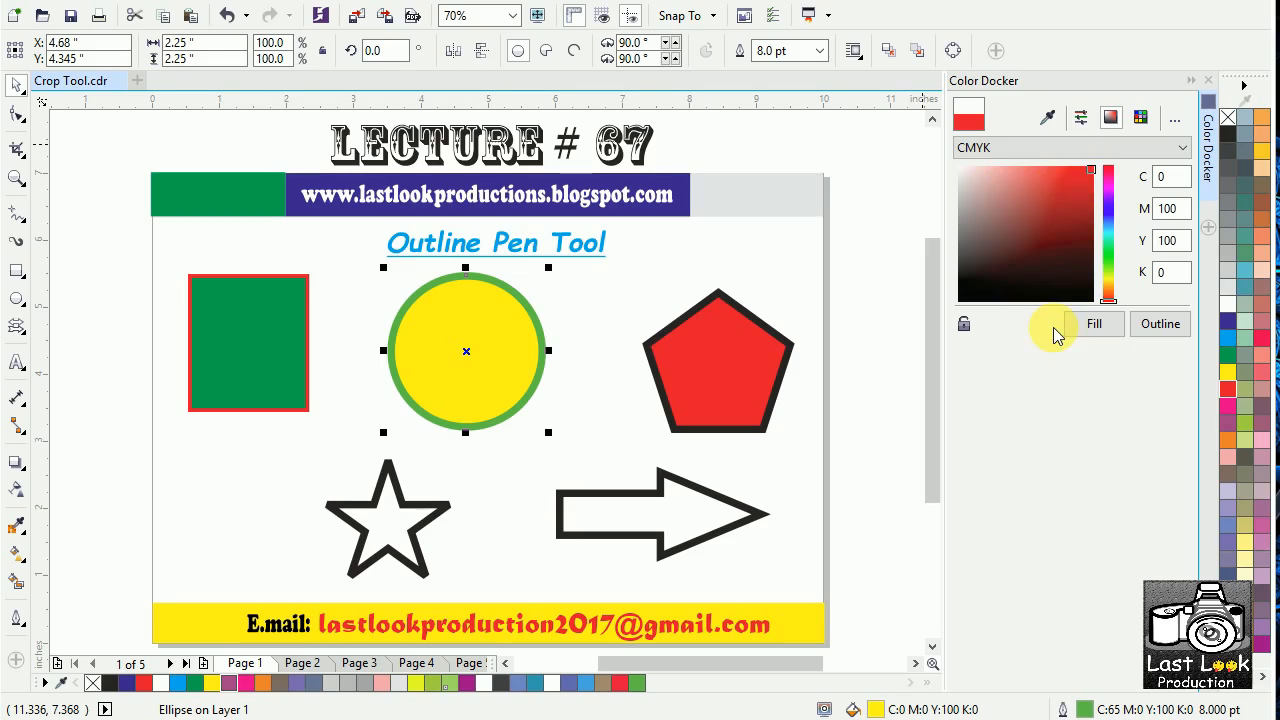